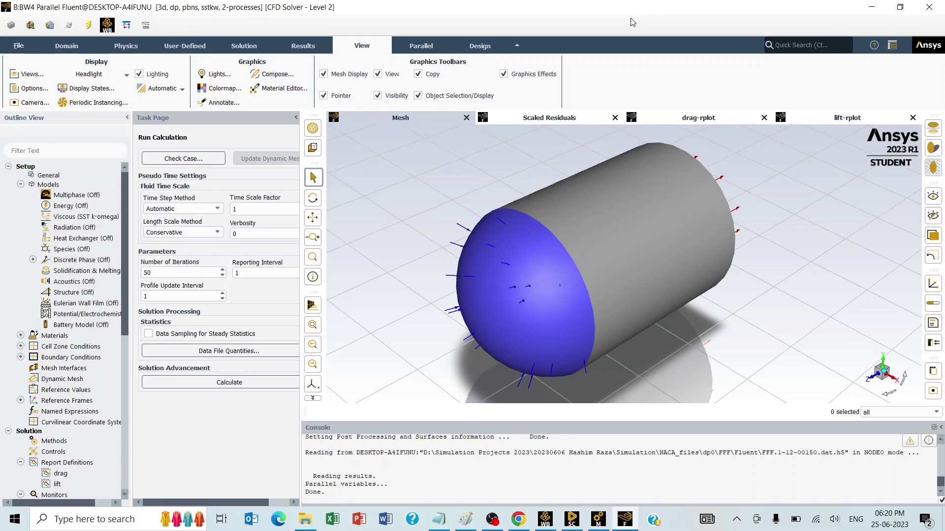
Bring SpaceClaim forward and zoom in and out on the biplane inside the cylindrical DOMAIN.
mouse_move(585, 263)
left_mouse_down()
mouse_move(591, 239)
mouse_move(594, 260)
left_mouse_up()
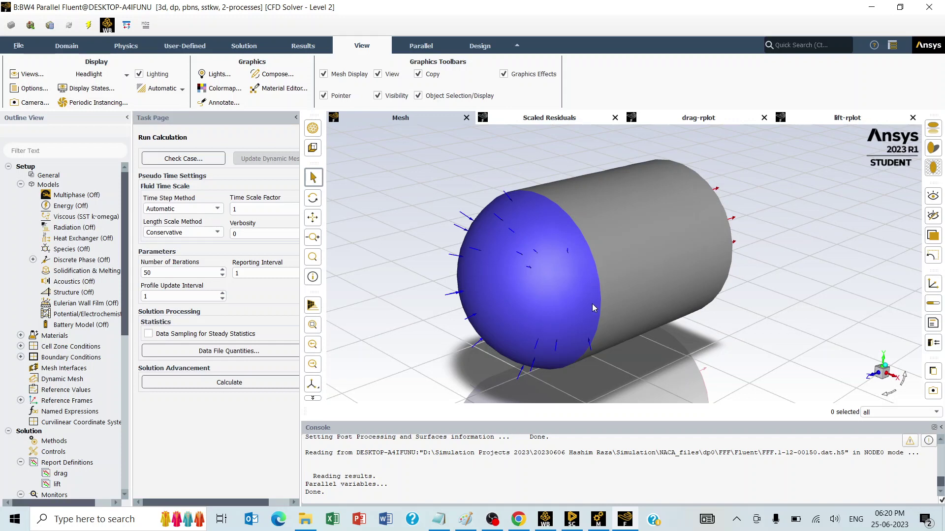
left_click(571, 519)
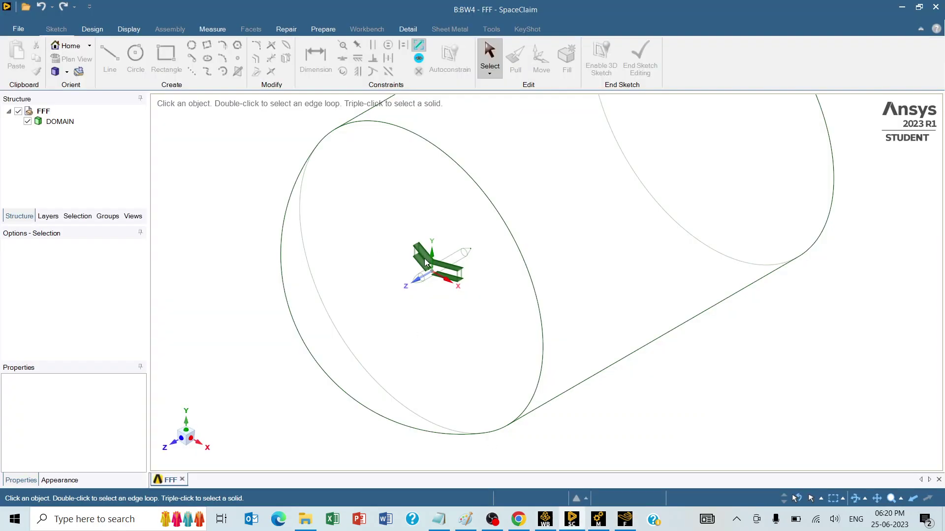
scroll(423, 265, "up", 3)
scroll(428, 273, "down", 4)
scroll(397, 294, "up", 5)
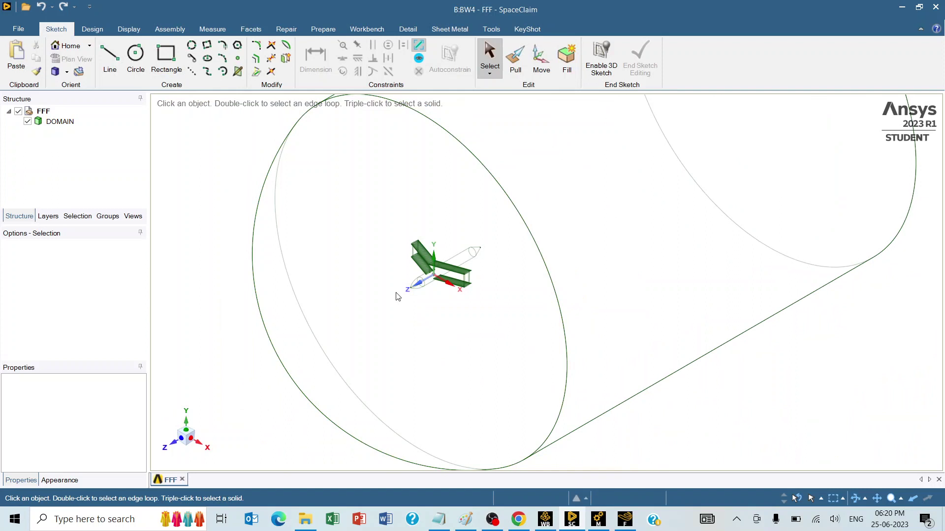
scroll(444, 272, "up", 2)
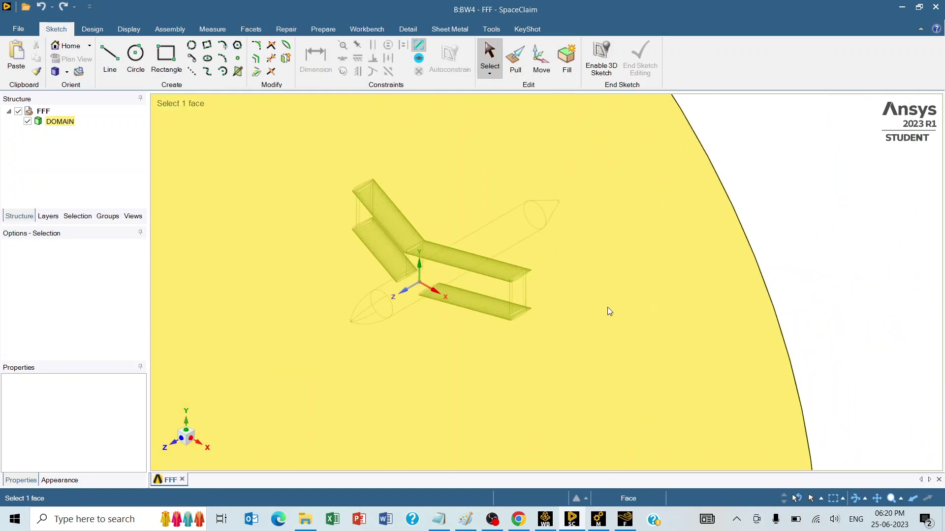
scroll(429, 264, "up", 2)
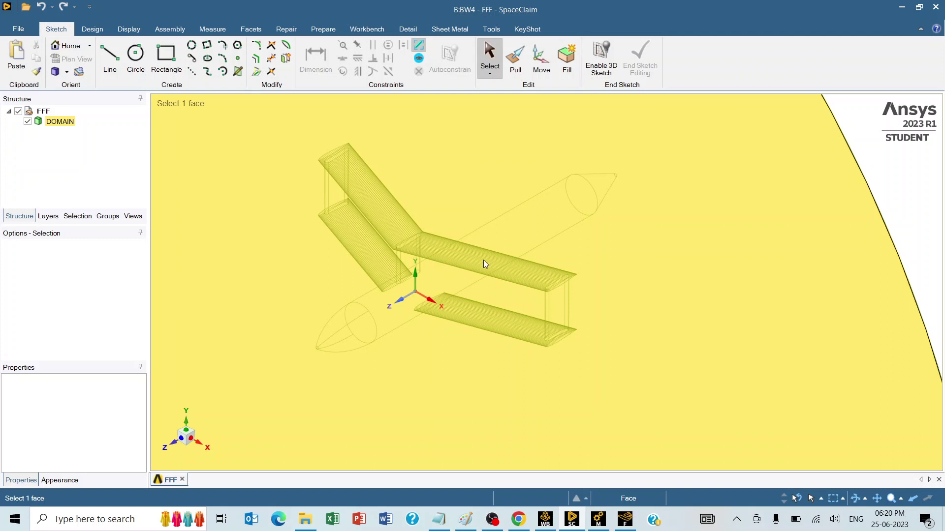
scroll(484, 262, "down", 4)
scroll(471, 265, "up", 4)
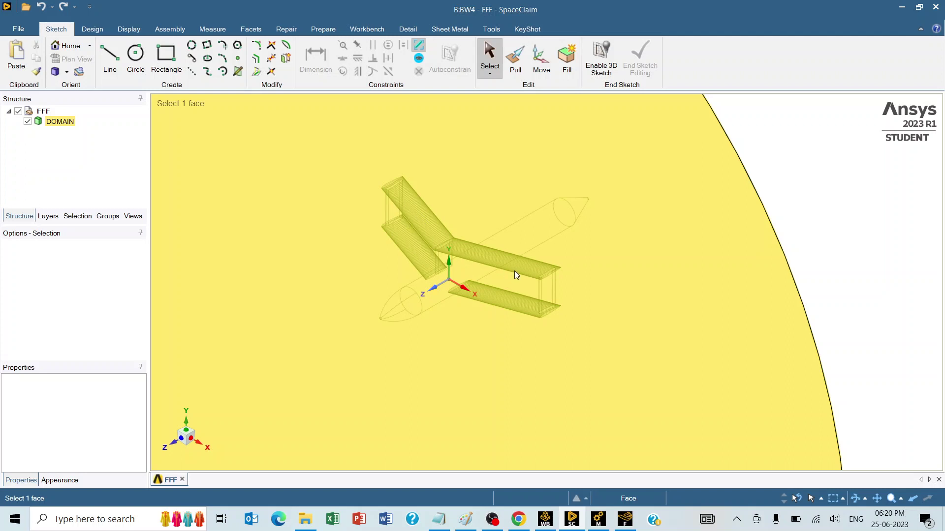
scroll(515, 271, "down", 5)
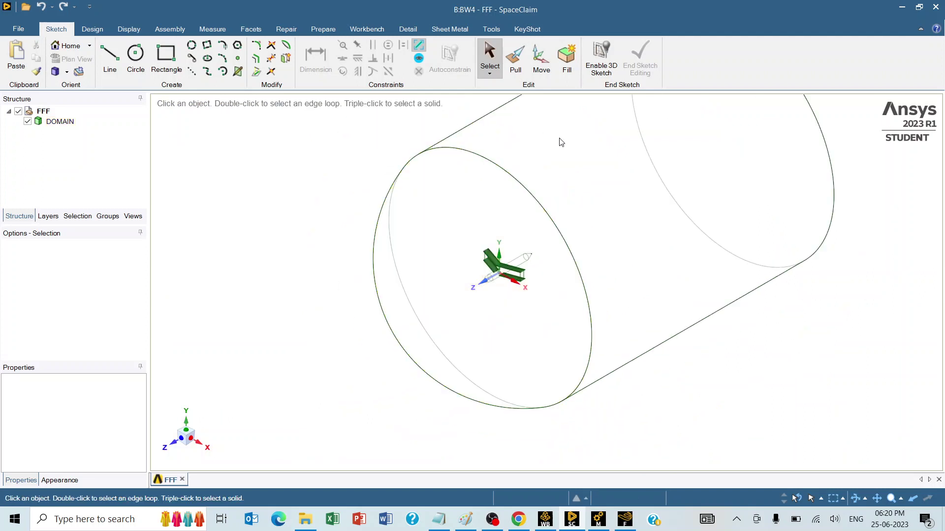
left_click(612, 225)
left_click(550, 312)
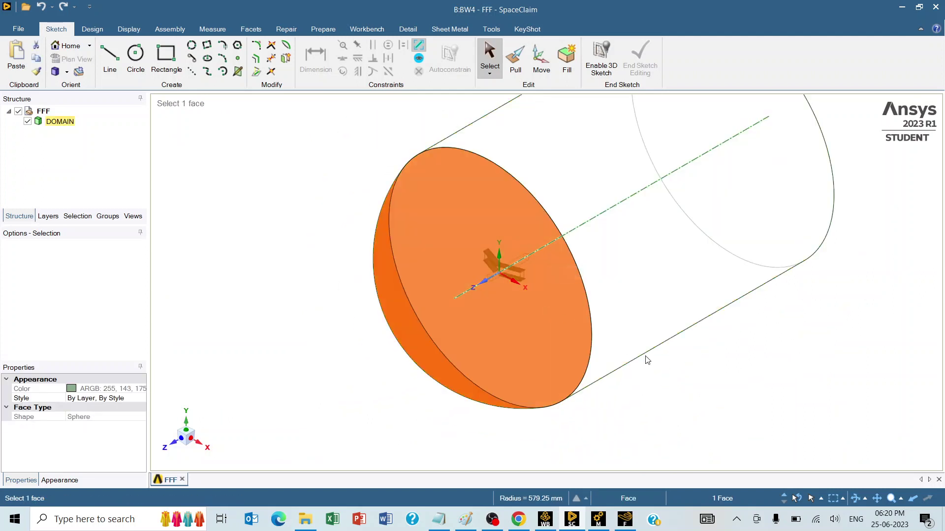
left_click(694, 392)
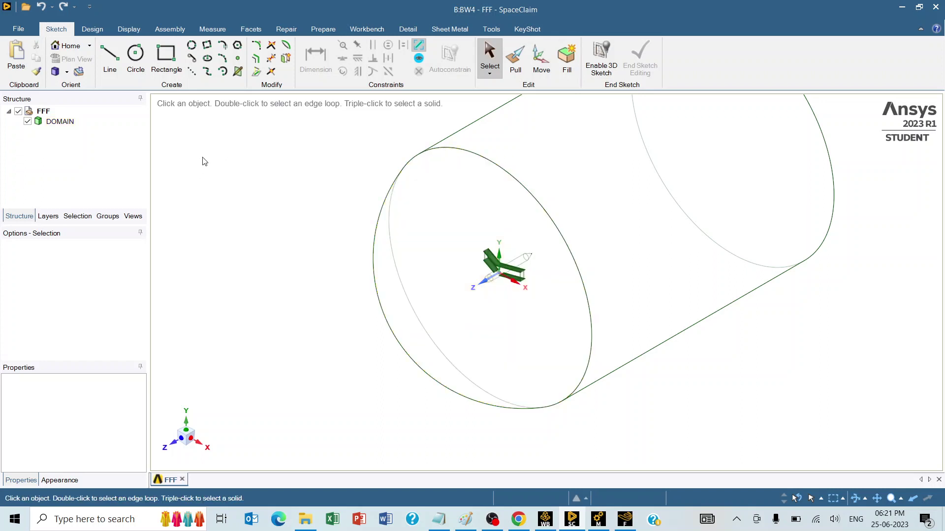
scroll(495, 256, "up", 3)
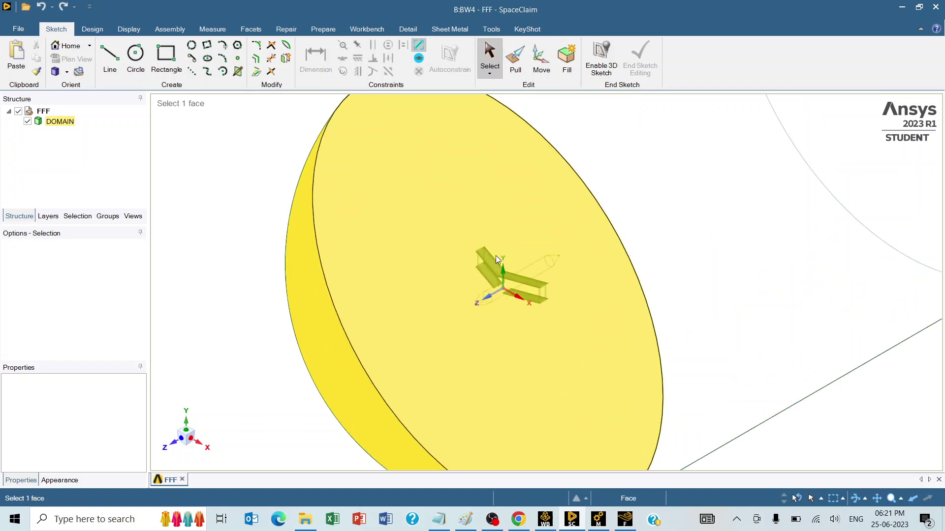
left_click_drag(443, 222, 593, 339)
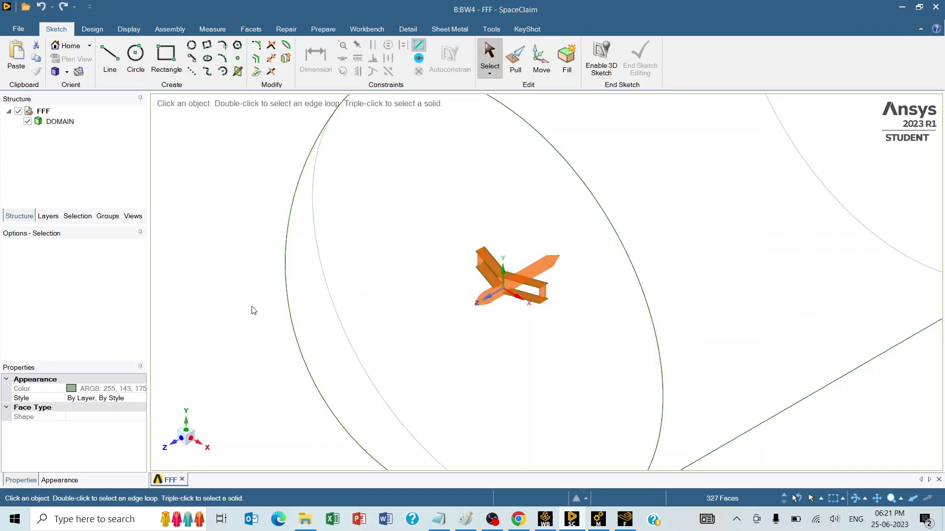
left_click(254, 310)
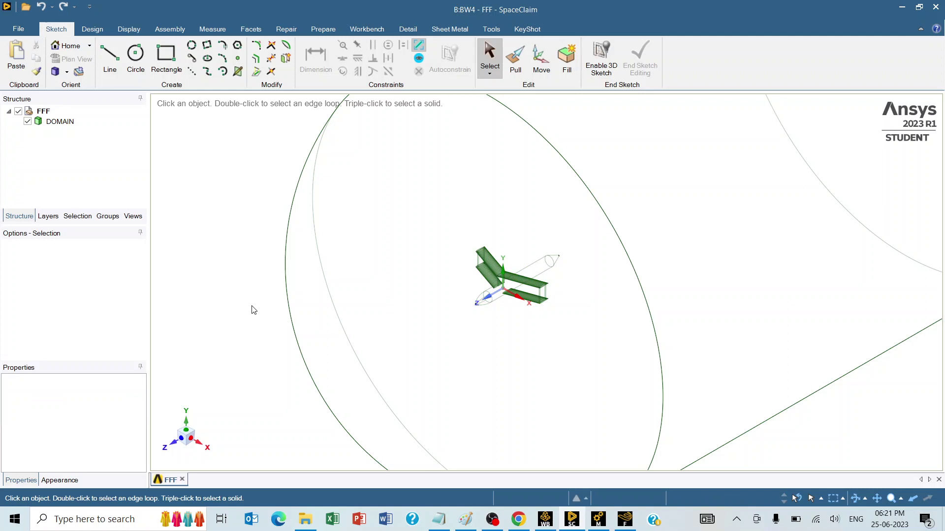
scroll(254, 310, "up", 2)
scroll(254, 310, "down", 5)
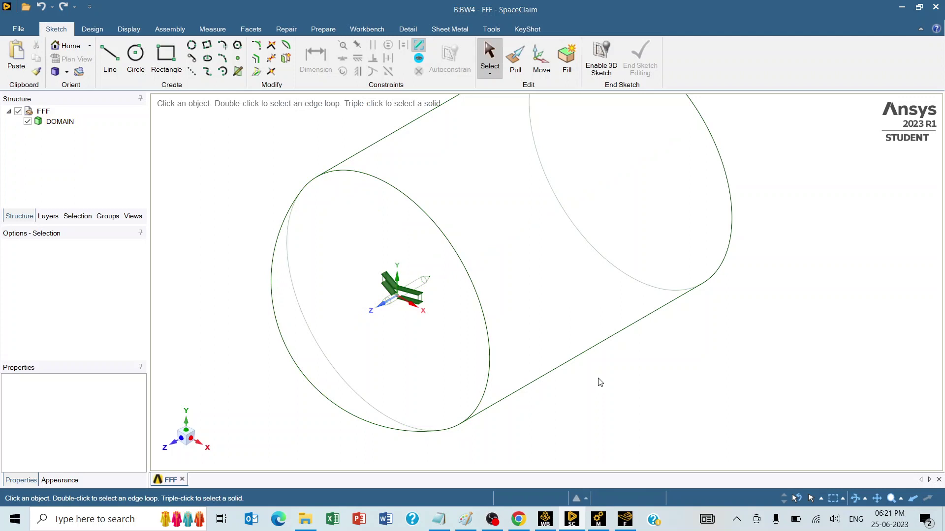
scroll(390, 289, "up", 5)
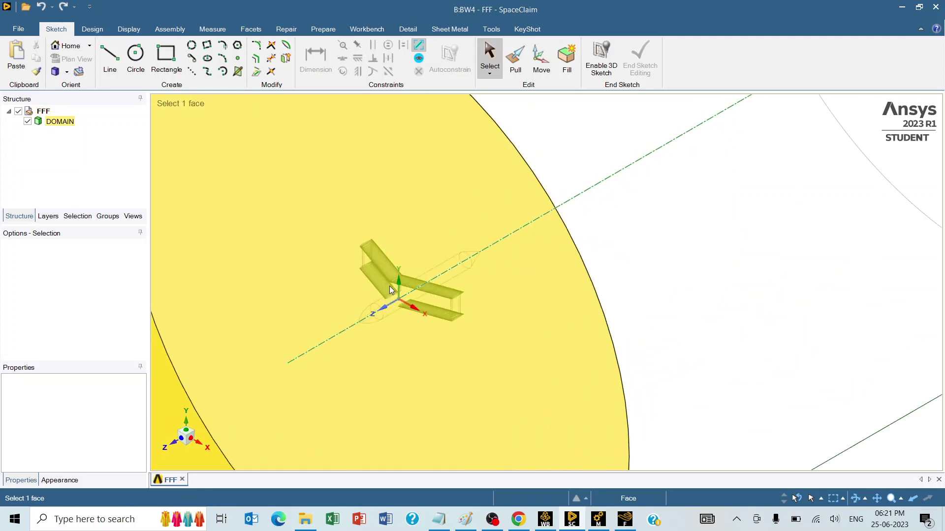
scroll(390, 289, "up", 3)
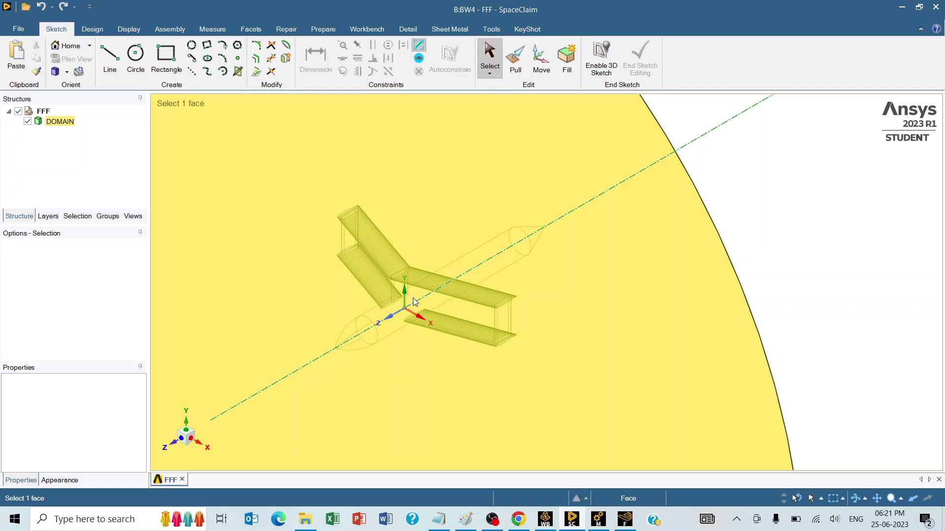
scroll(415, 294, "down", 8)
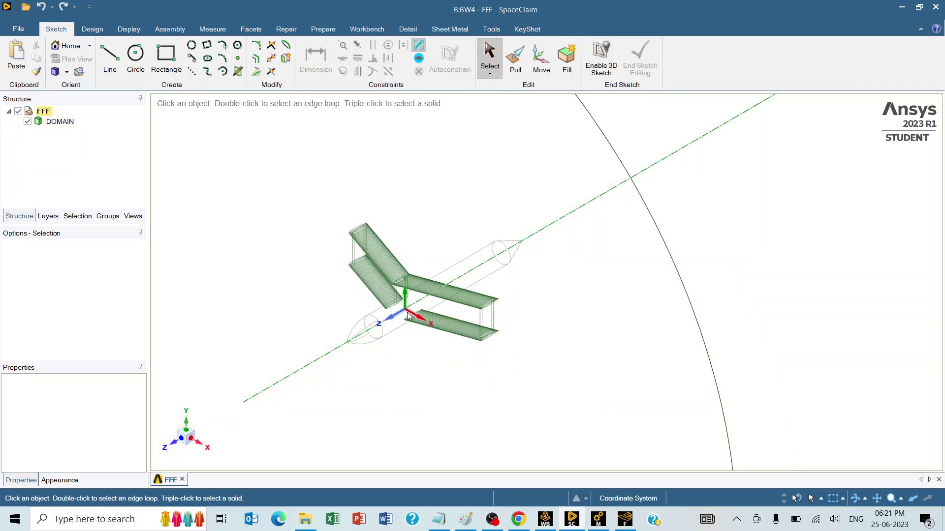
left_click(407, 314)
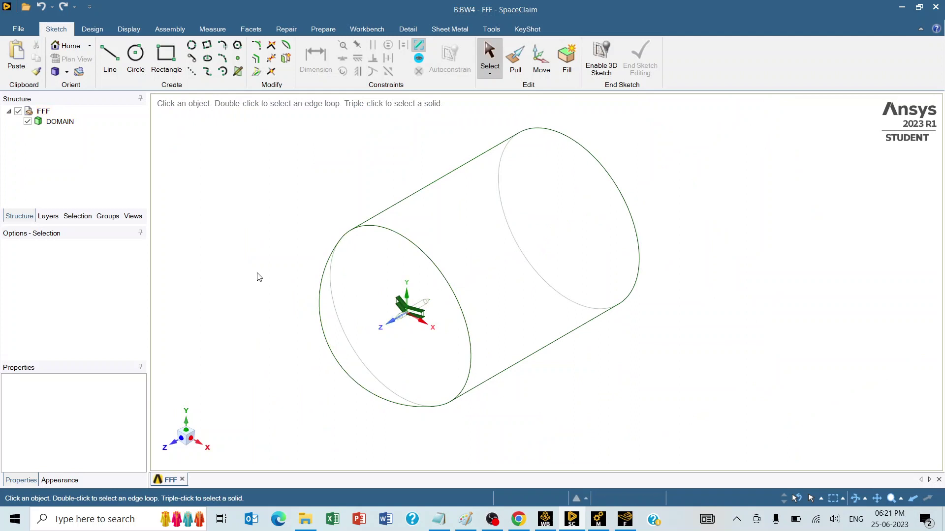
scroll(431, 310, "up", 10)
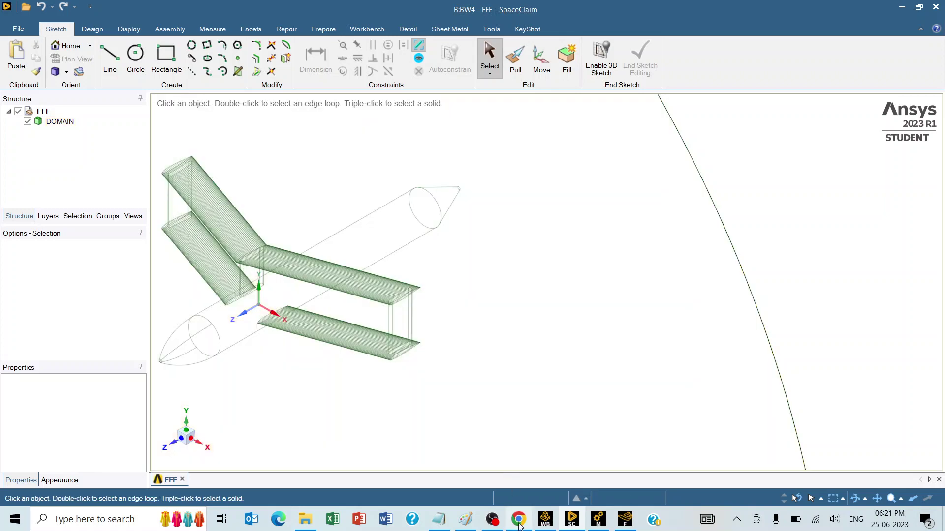
Search 'naca' in a new Chrome tab and browse the NACA airfoil results.
left_click(519, 519)
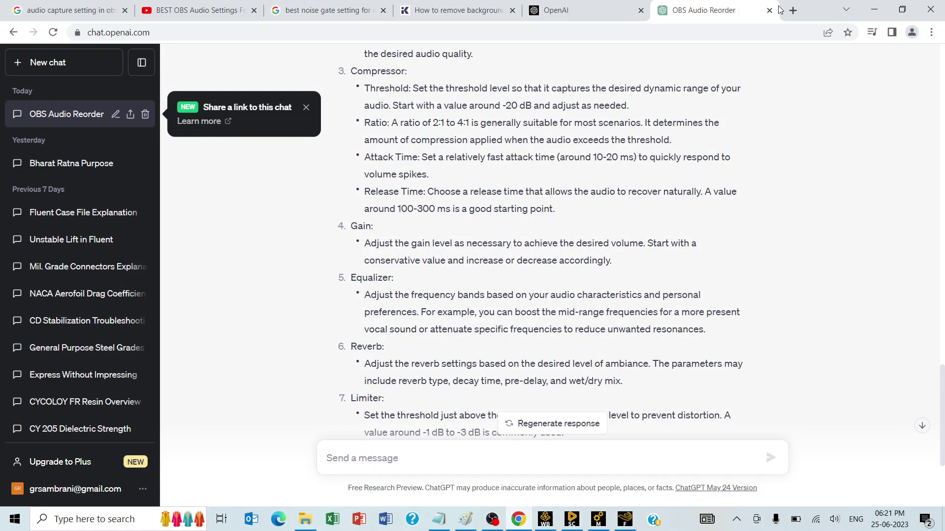
left_click(793, 11)
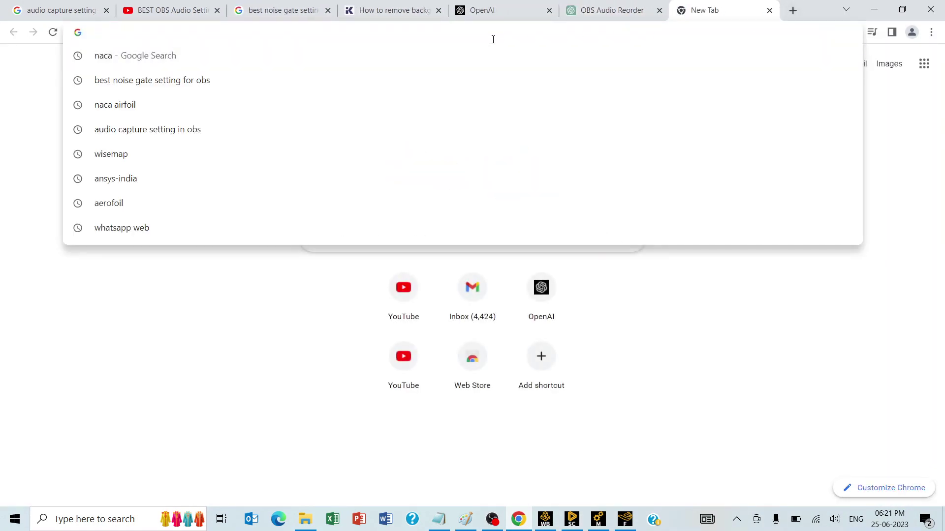
type("naca")
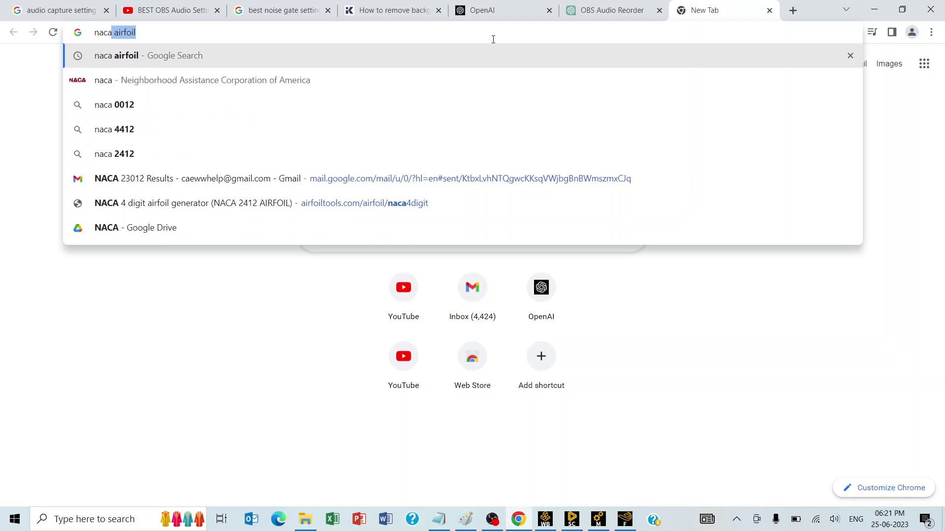
key("Return")
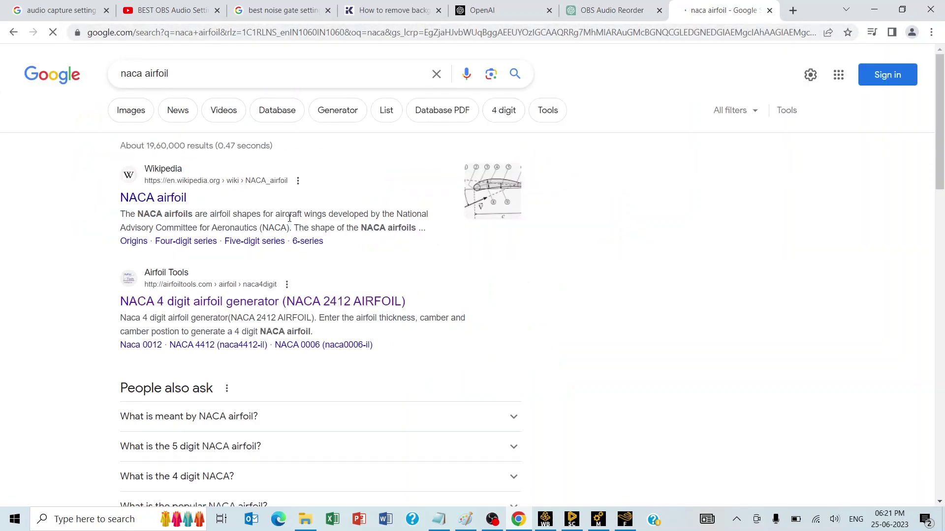
scroll(270, 222, "down", 2)
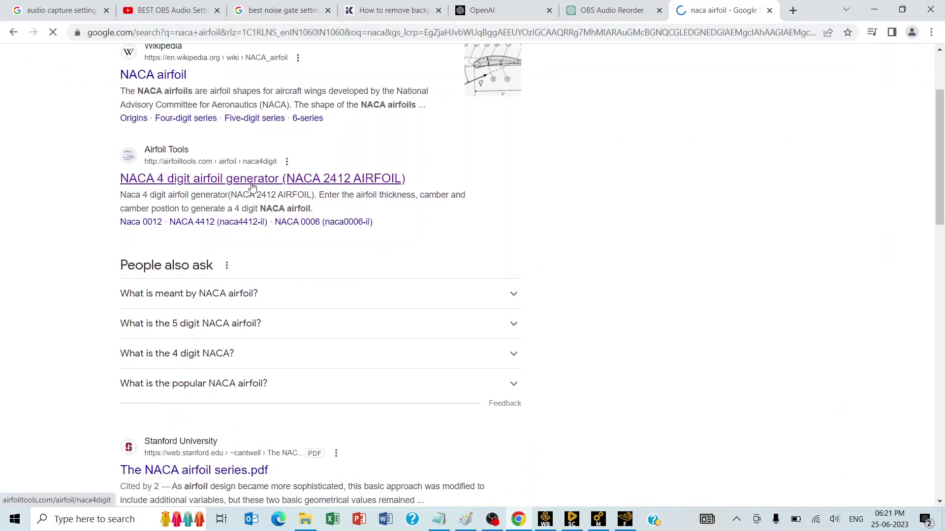
scroll(252, 187, "up", 1)
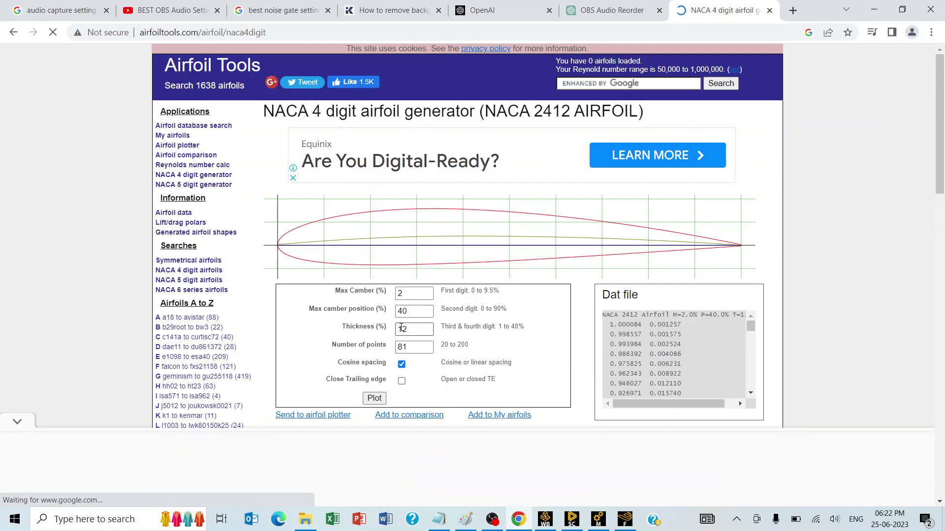
scroll(401, 329, "down", 2)
scroll(402, 331, "up", 2)
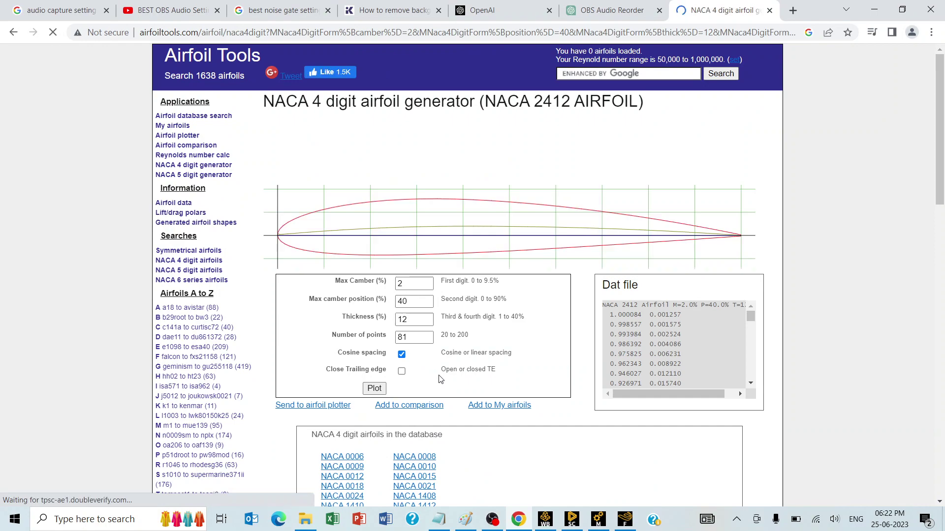
scroll(450, 332, "down", 3)
scroll(451, 332, "down", 3)
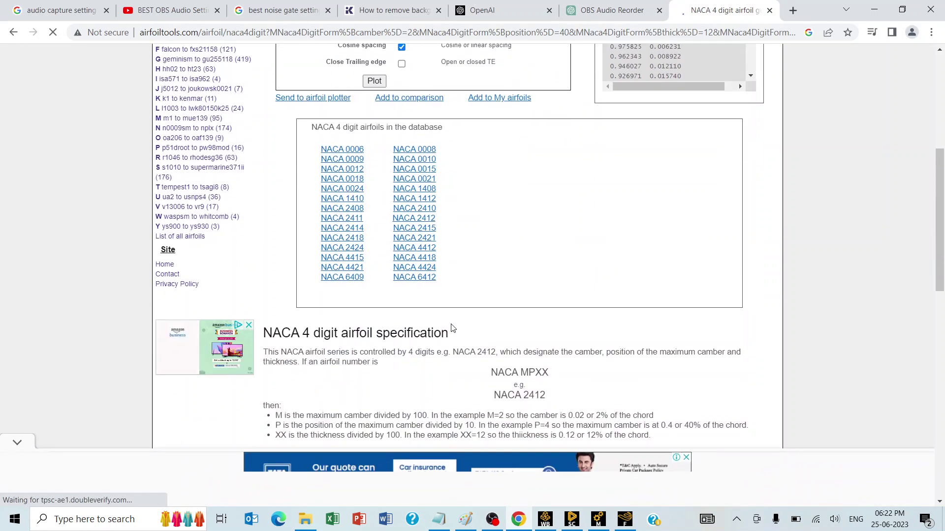
scroll(452, 330, "down", 5)
scroll(451, 329, "up", 10)
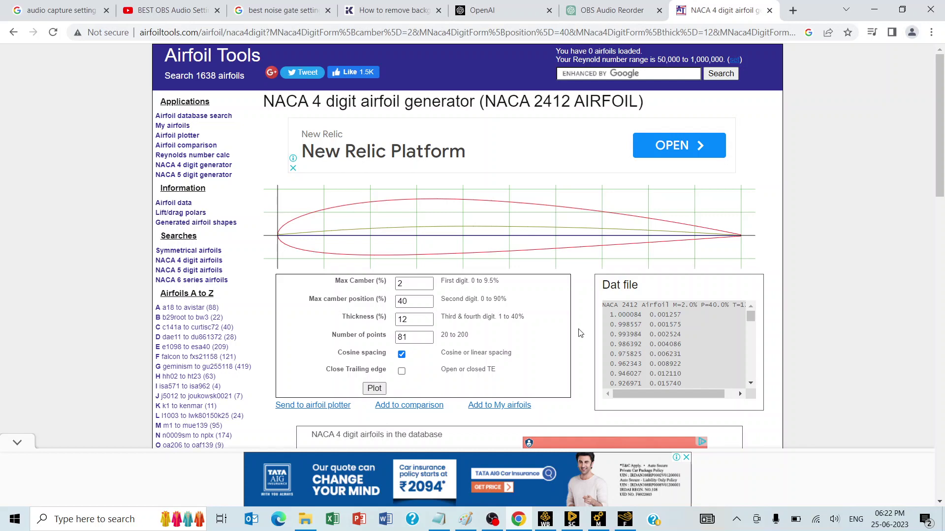
Inspect the DOMAIN end face in SpaceClaim, then launch Meshing from the BW4 Mesh cell.
key("alt+Tab")
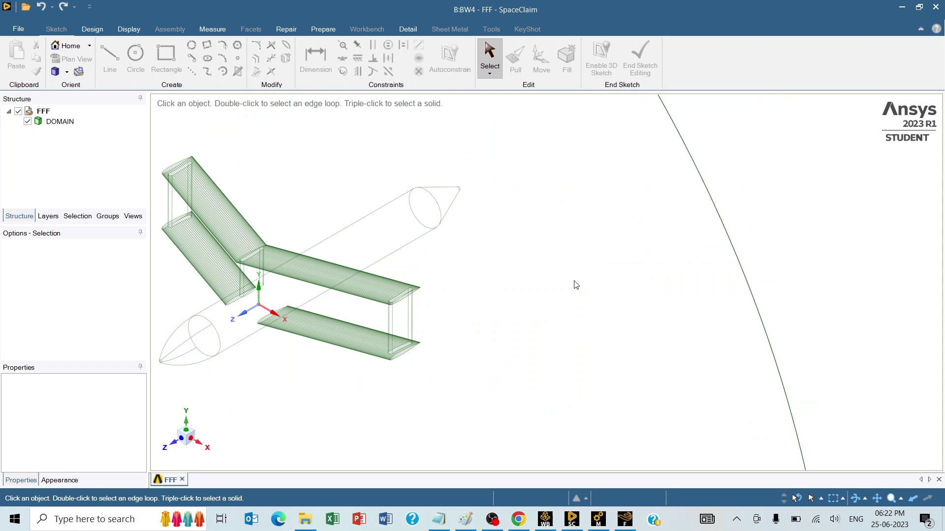
left_click(565, 299)
scroll(566, 302, "down", 5)
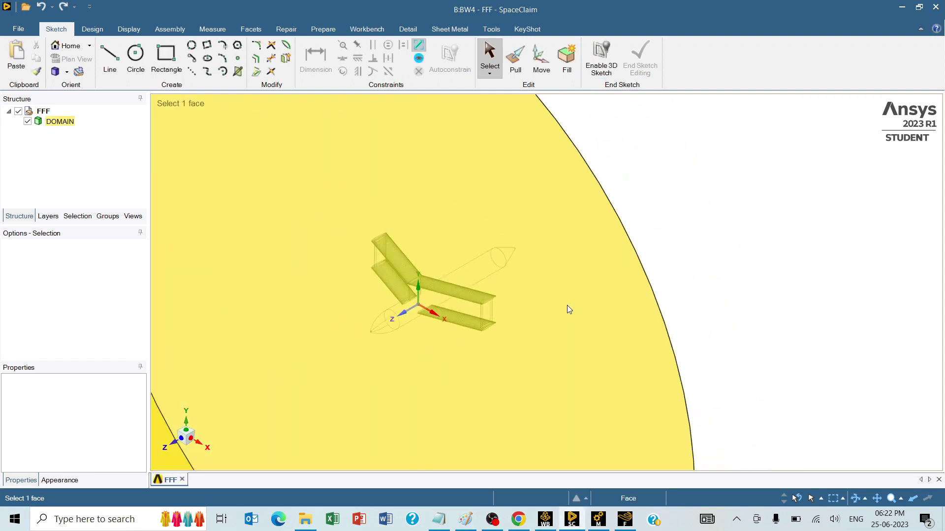
left_click(186, 152)
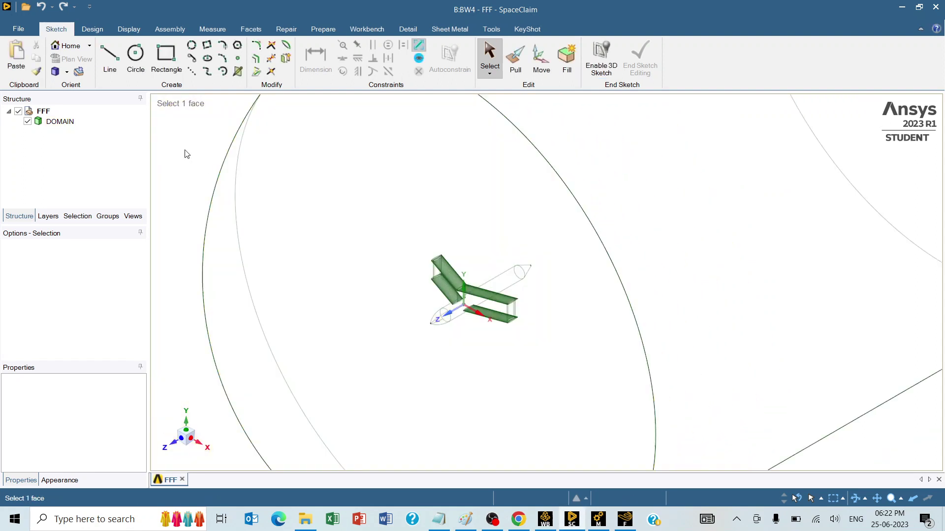
left_click(544, 520)
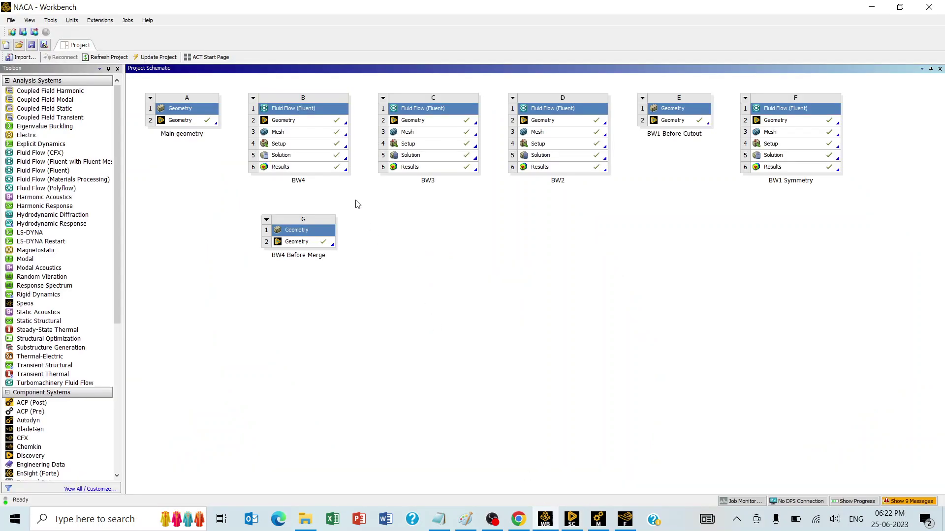
double_click(305, 132)
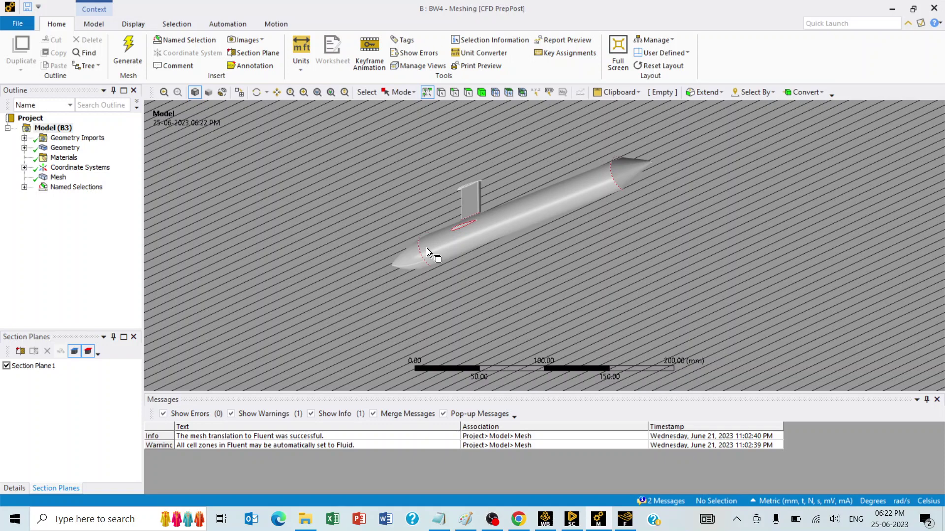
Toggle Section Plane1 off and back on to show the cut through the domain.
scroll(427, 249, "down", 5)
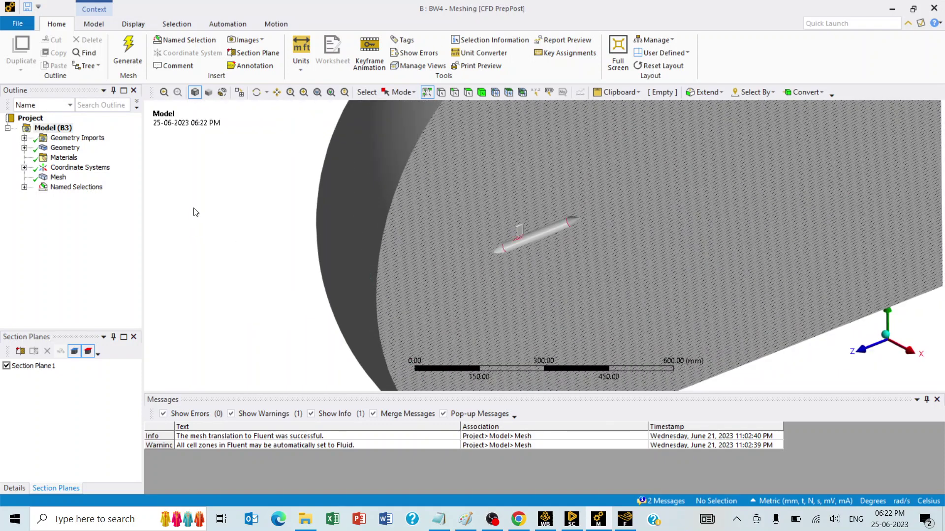
left_click(32, 365)
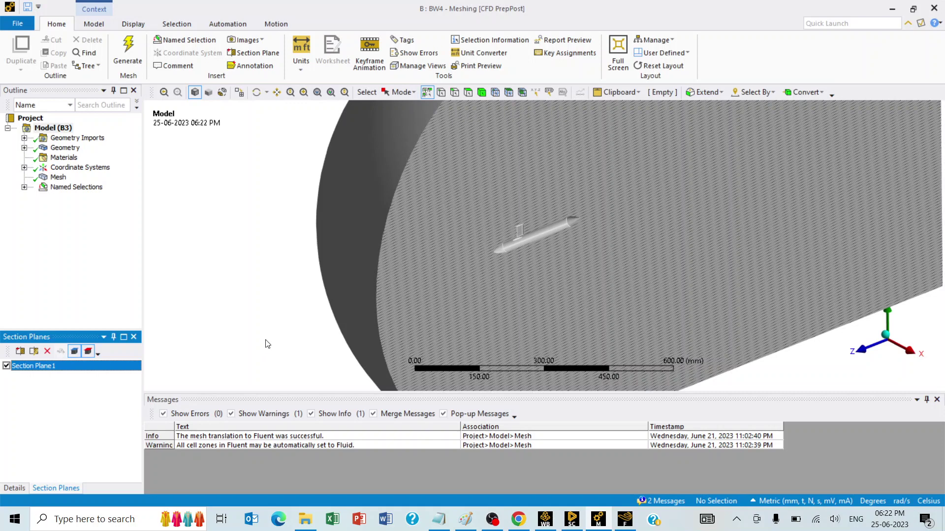
left_click(6, 365)
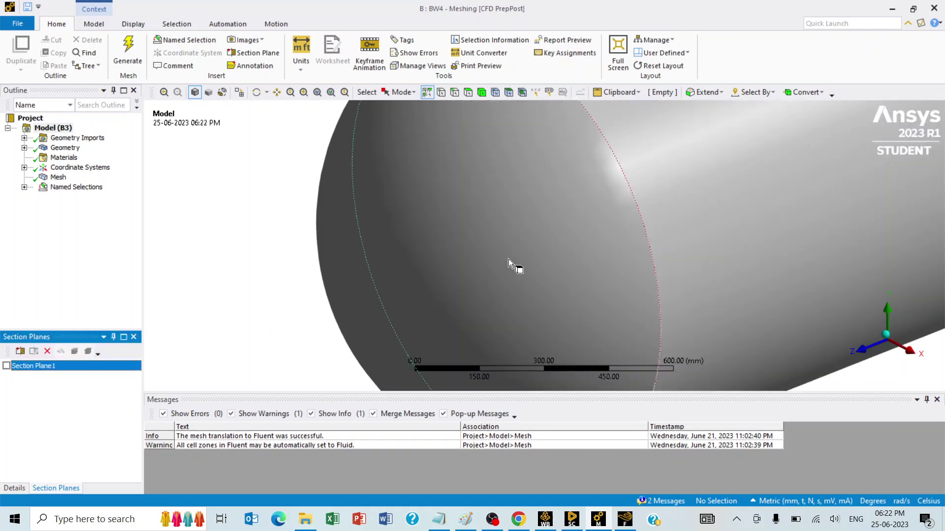
scroll(509, 264, "down", 5)
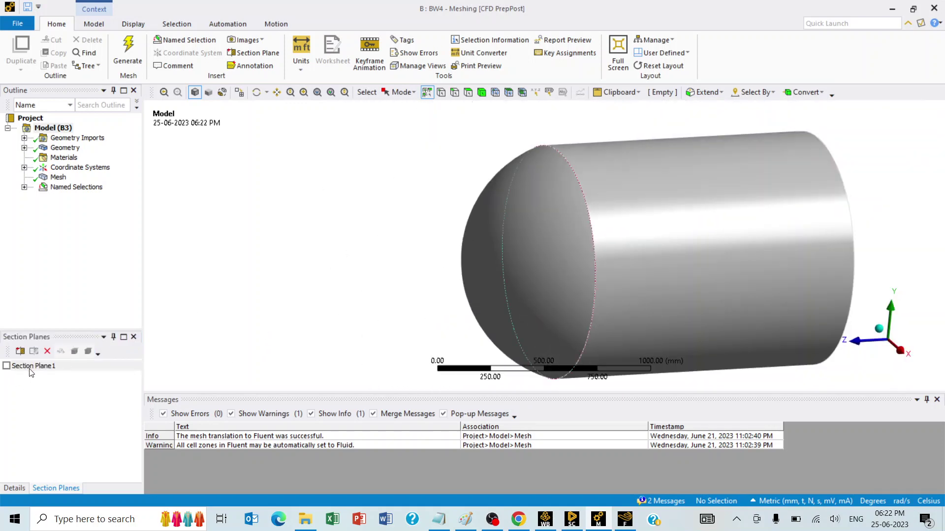
left_click(7, 365)
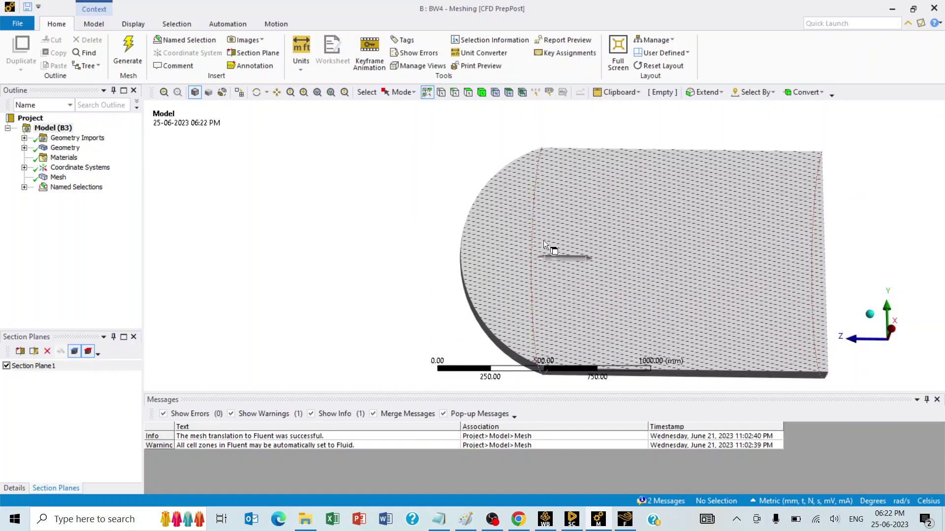
scroll(544, 240, "up", 3)
Display the tetrahedral mesh and orbit around the refined hull region.
left_click(58, 178)
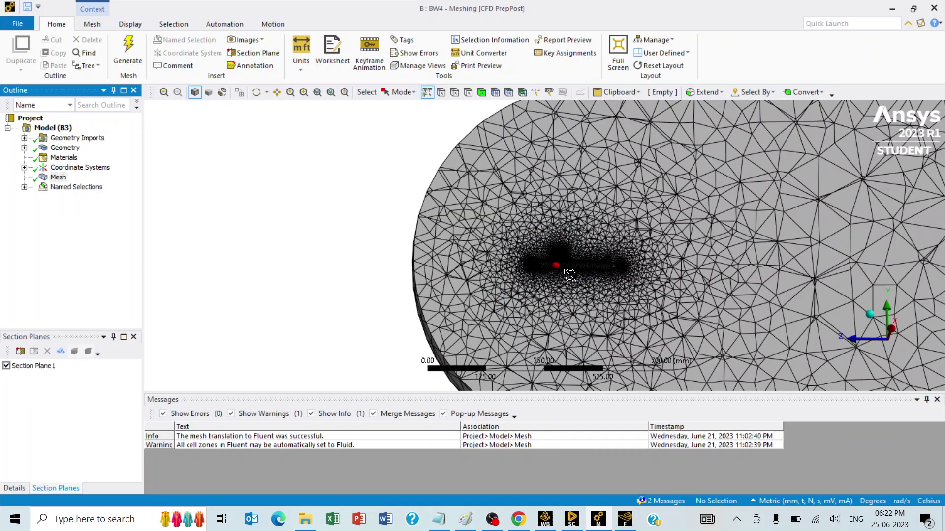
middle_click_drag(570, 275, 613, 288)
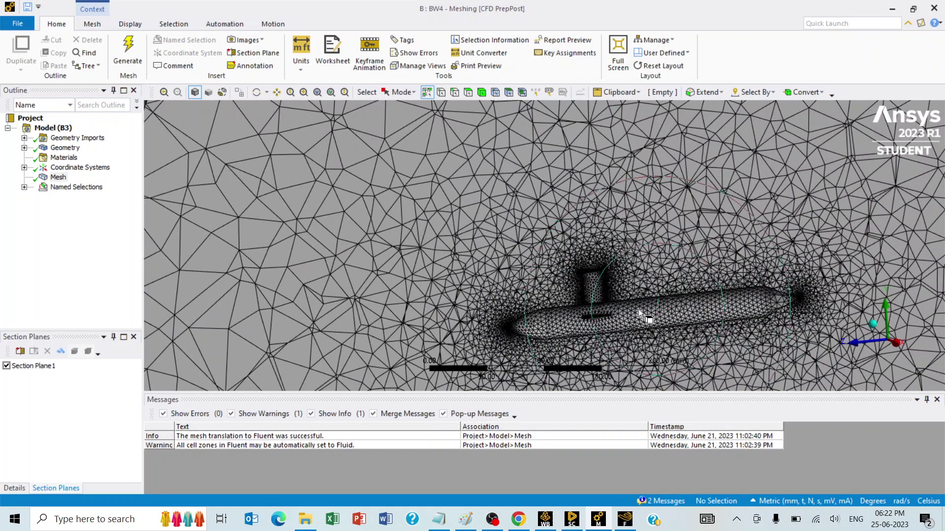
scroll(468, 229, "up", 5)
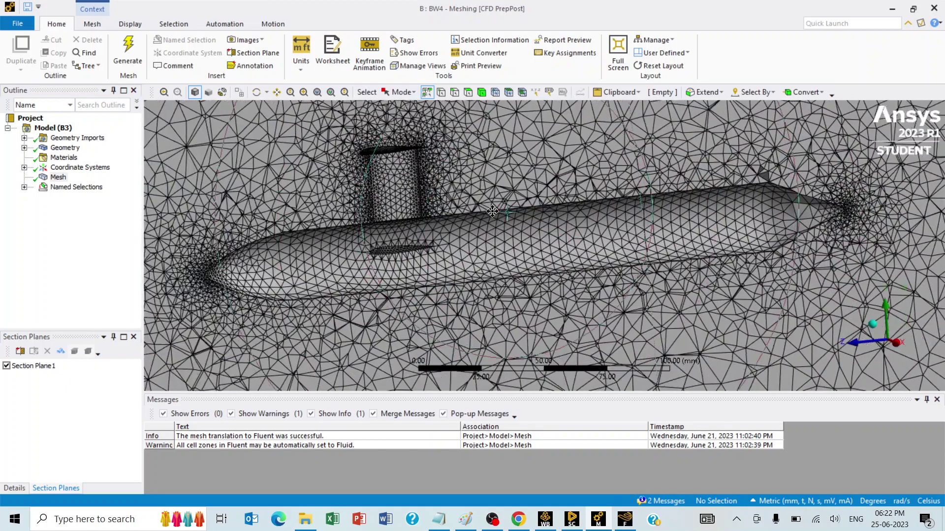
middle_click_drag(468, 232, 478, 238)
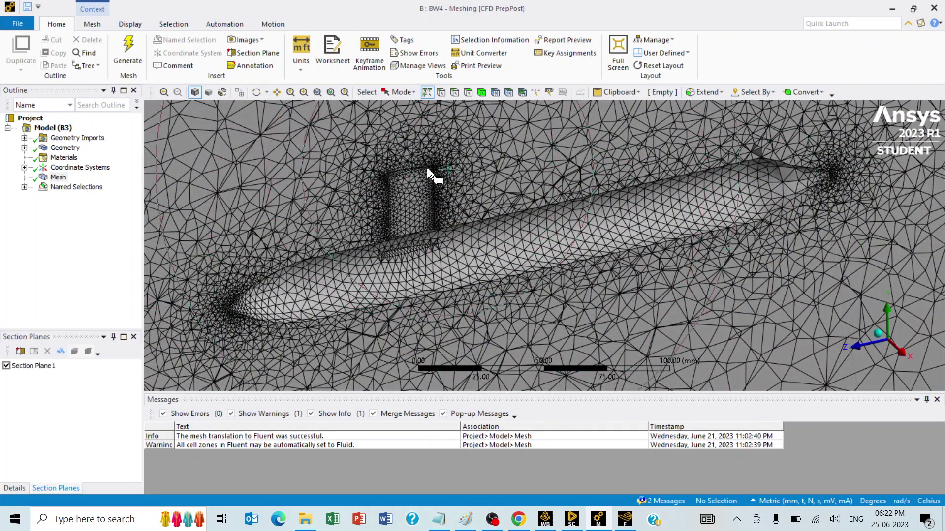
scroll(426, 242, "down", 6)
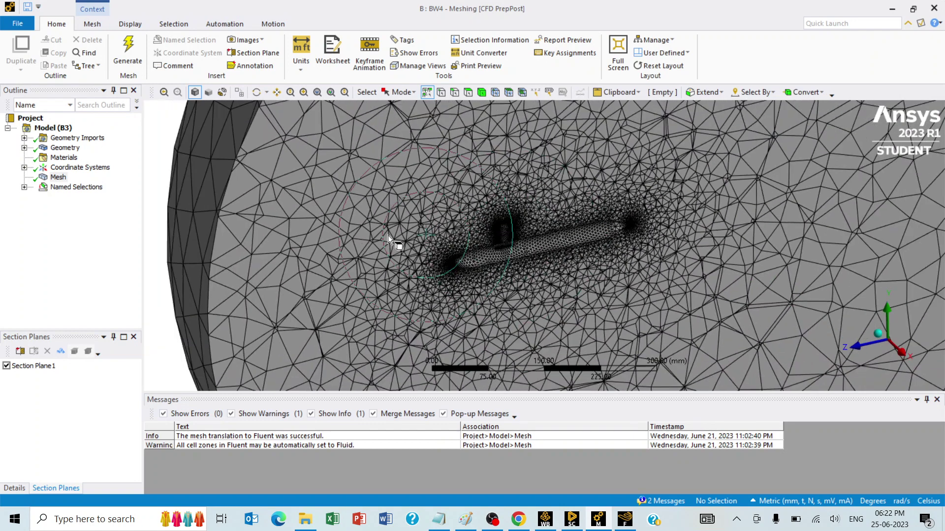
Expand Named Selections and review the INLET face from a rotated view.
left_click(24, 187)
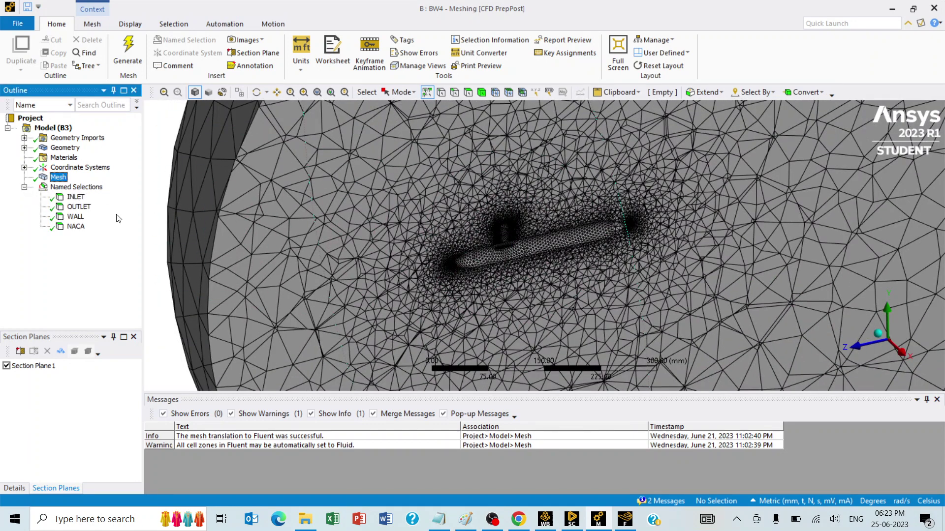
middle_click_drag(416, 241, 353, 211)
middle_click_drag(419, 210, 437, 219)
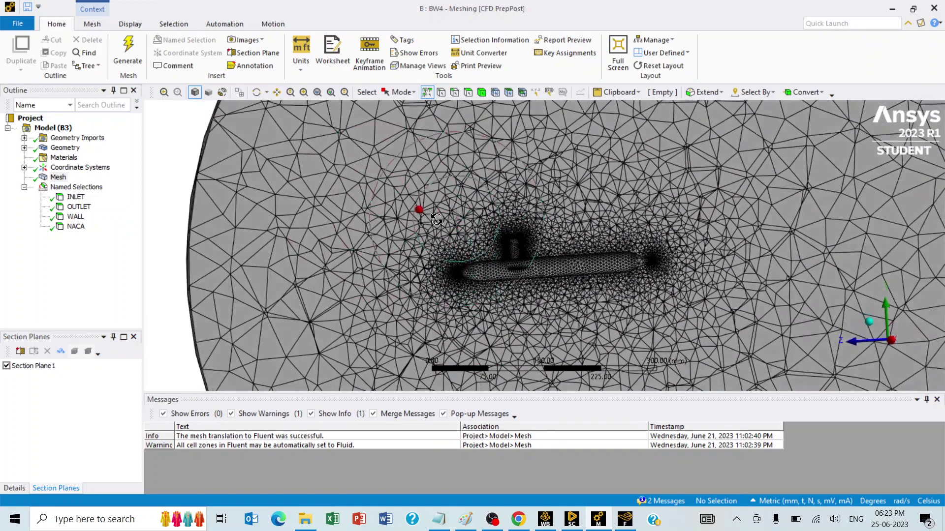
left_click(76, 197)
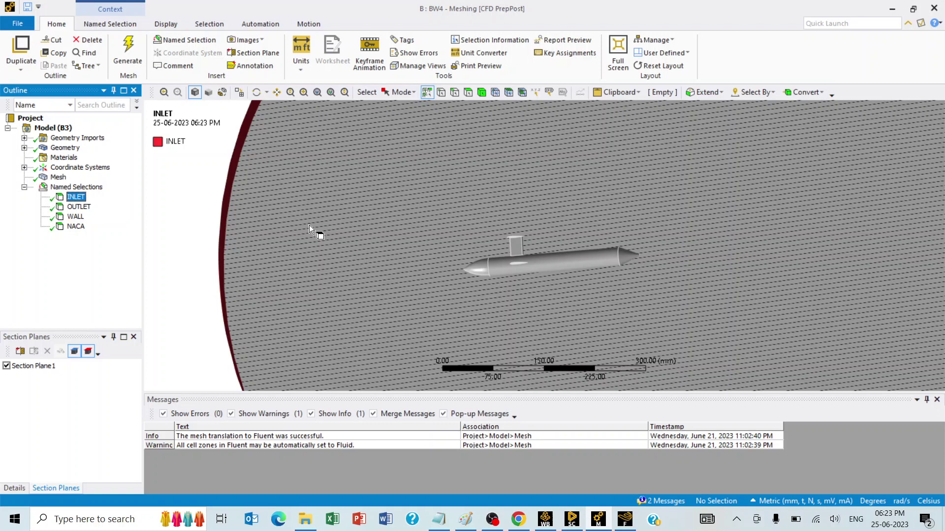
scroll(315, 226, "down", 5)
middle_click_drag(338, 221, 480, 204)
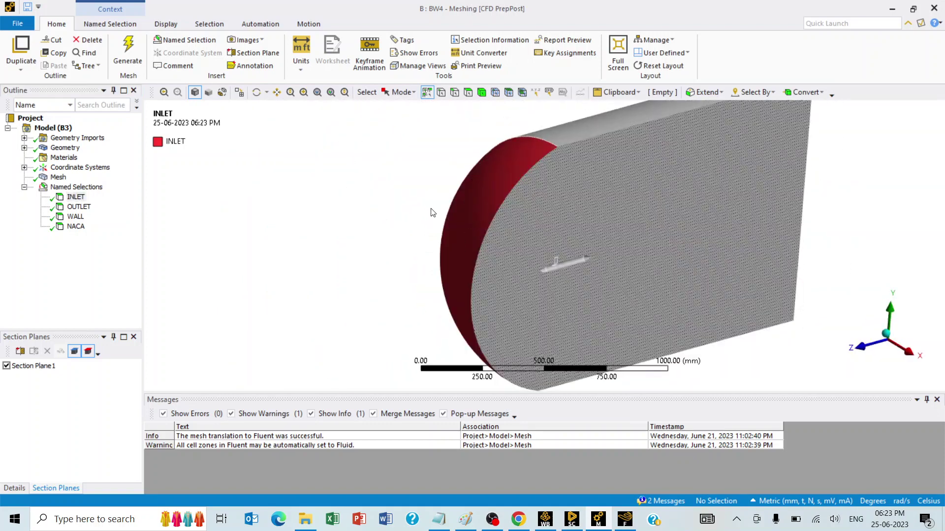
middle_click_drag(371, 215, 324, 217)
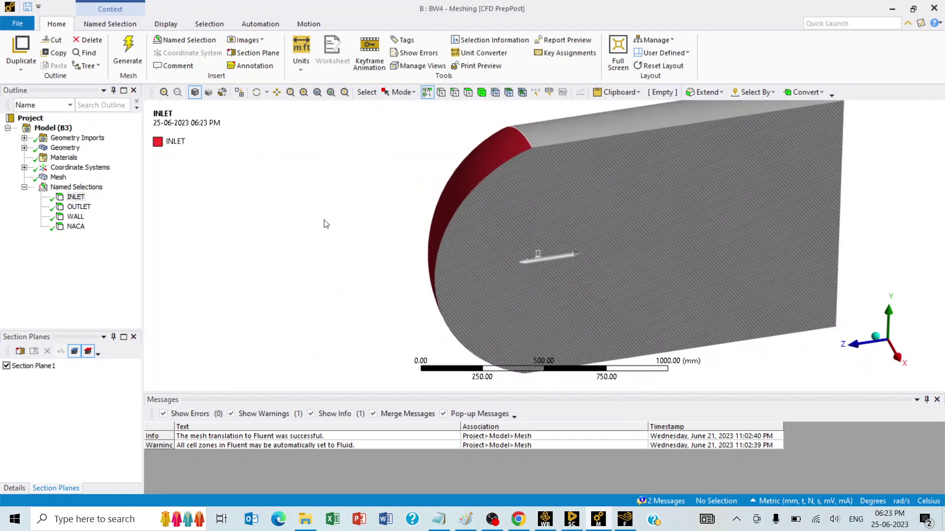
Review the OUTLET and WALL named selections, orbiting to each face.
left_click(88, 207)
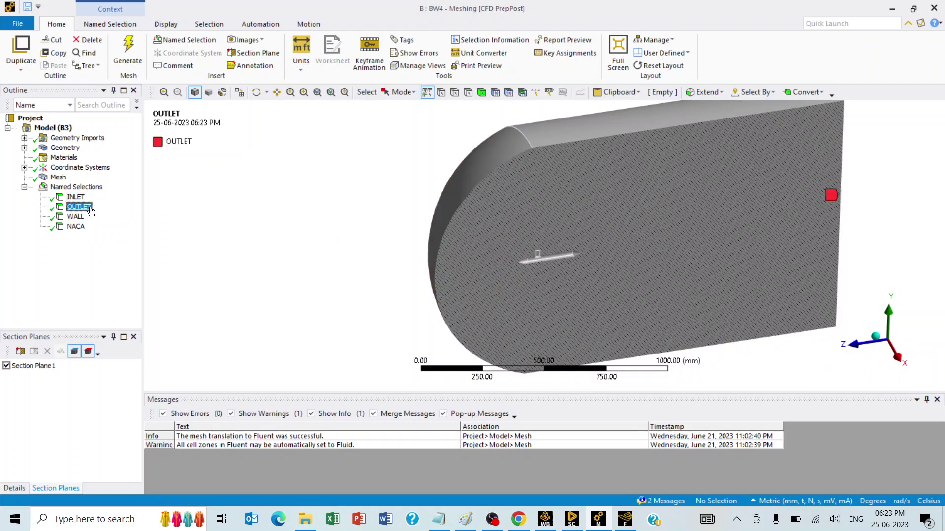
middle_click_drag(642, 236, 520, 226)
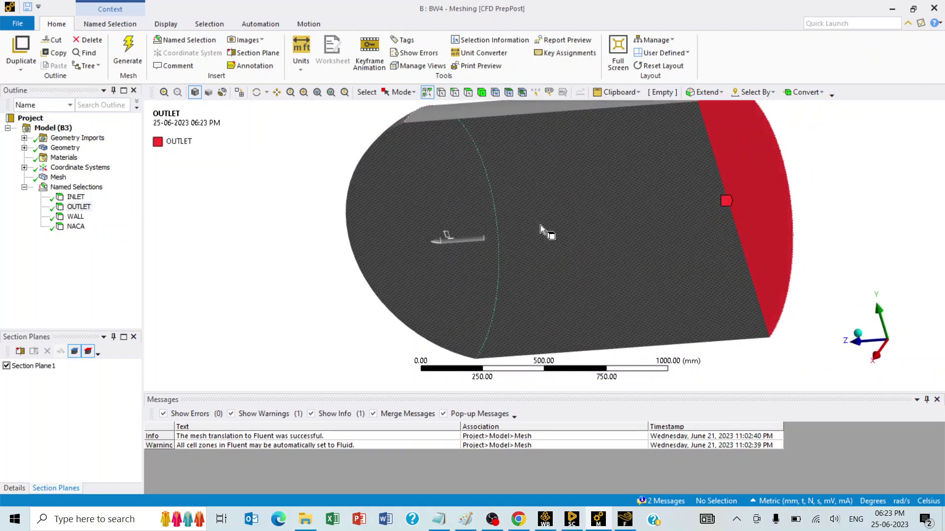
left_click(75, 217)
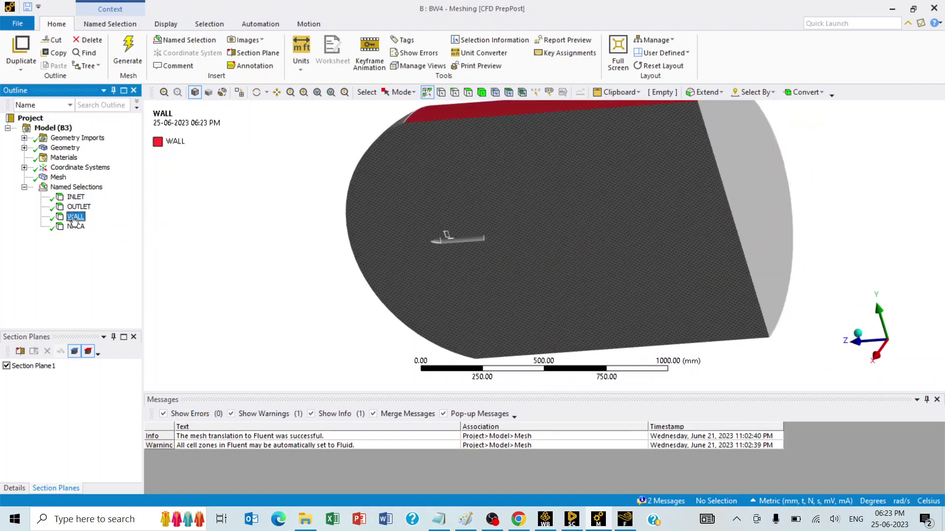
middle_click_drag(355, 246, 438, 169)
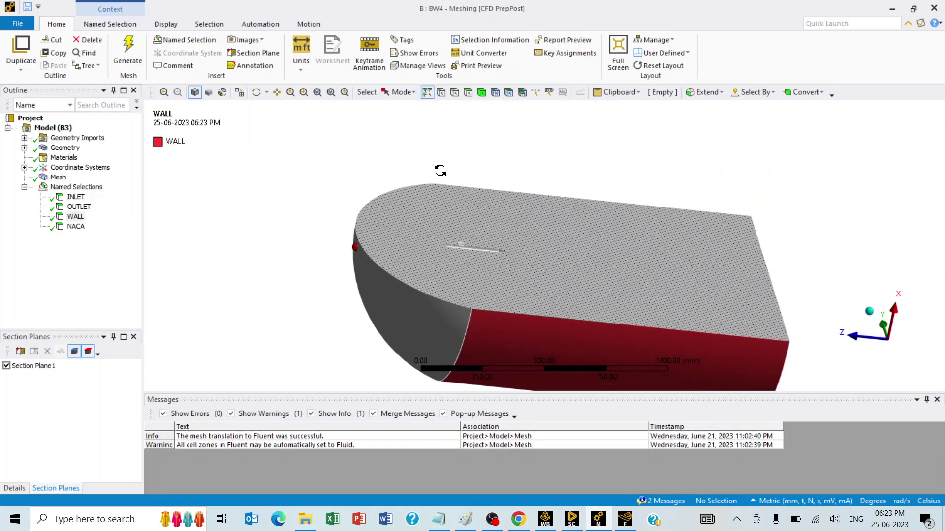
Review the NACA named selection, then switch Section Plane1 off.
left_click(73, 227)
middle_click_drag(433, 220, 471, 267)
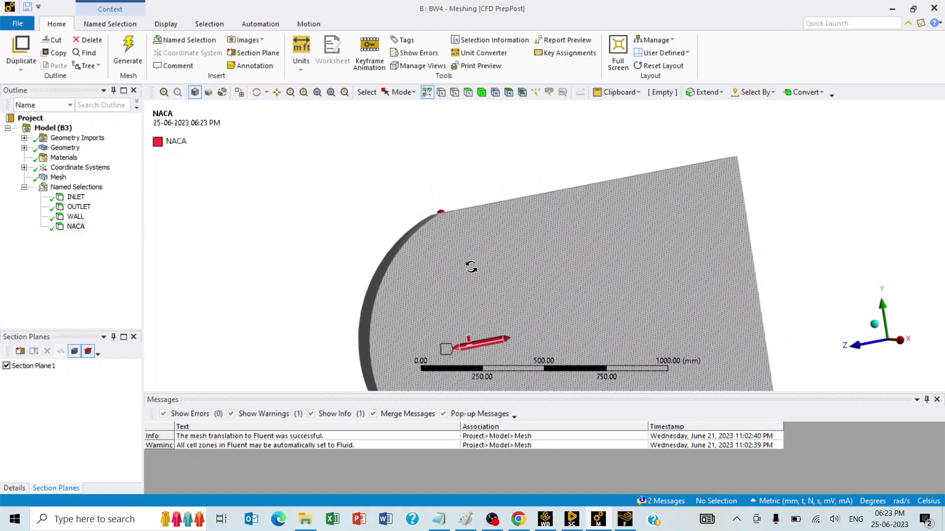
scroll(482, 204, "up", 5)
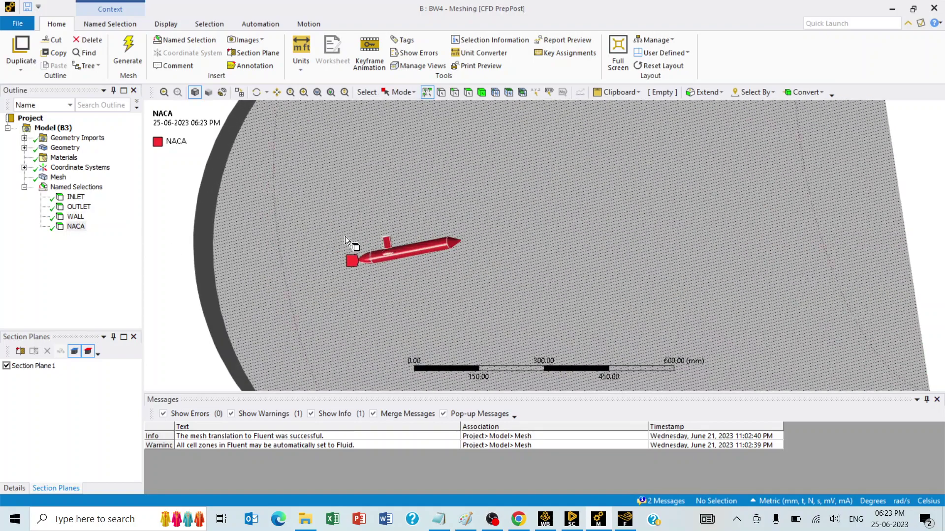
scroll(468, 276, "down", 3)
middle_click_drag(459, 234, 305, 225)
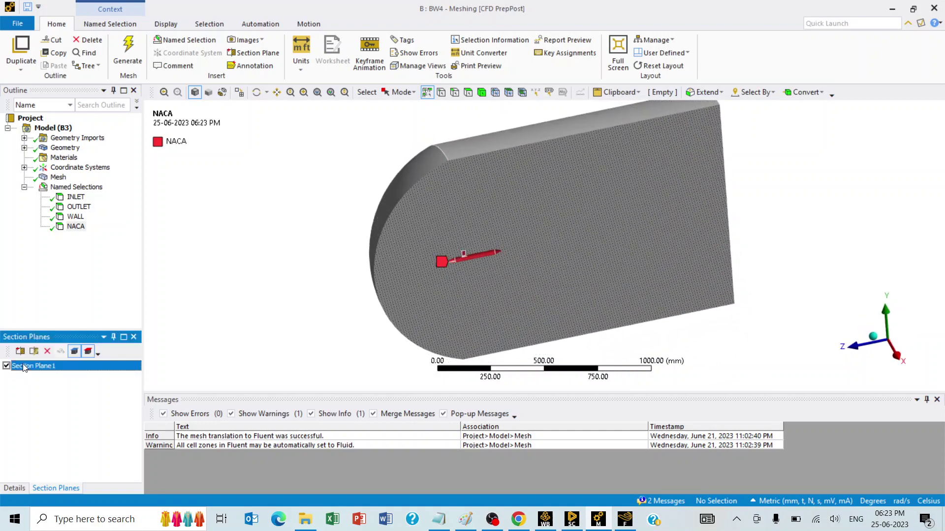
left_click(6, 366)
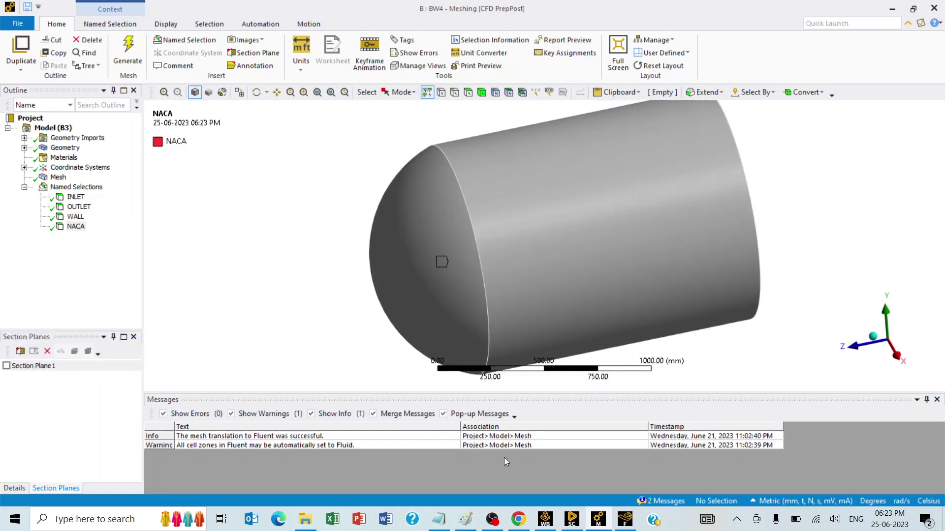
Select the BW4 Solution cell in Workbench and bring the running Fluent session forward.
left_click(545, 519)
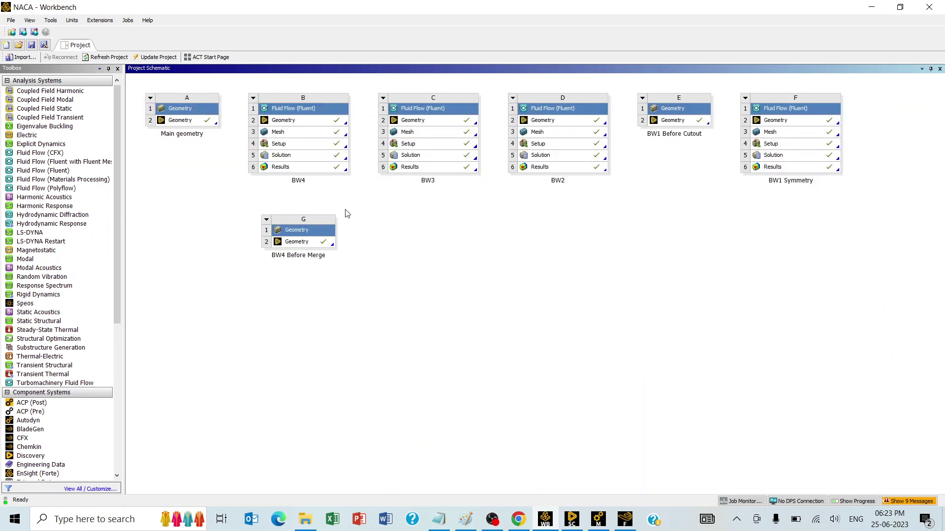
left_click(290, 155)
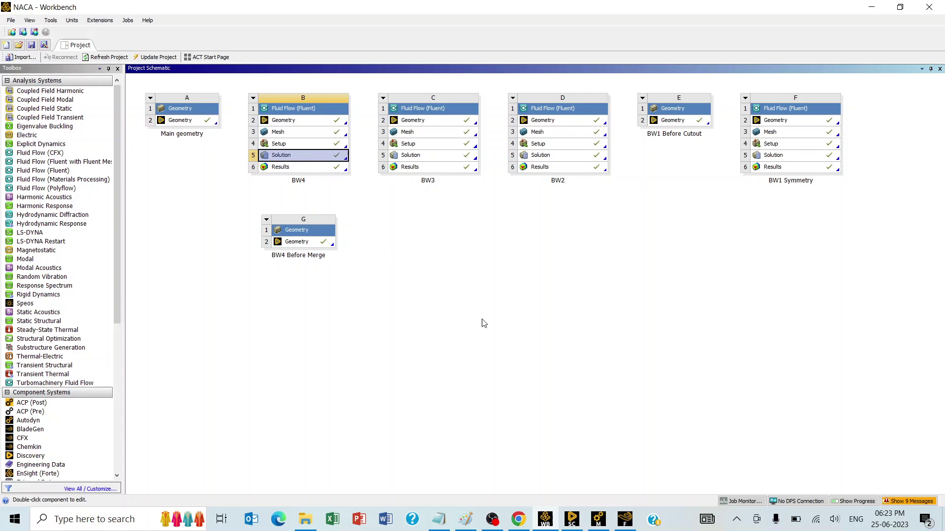
left_click(624, 519)
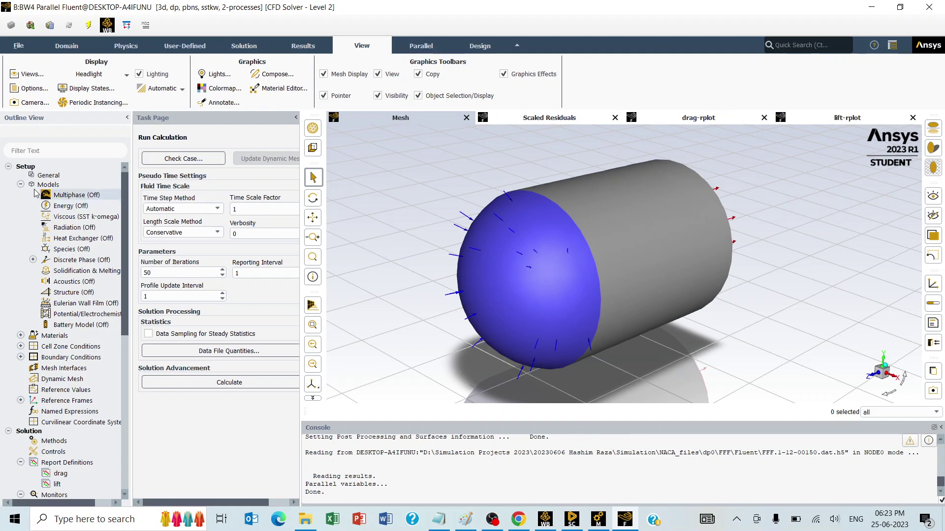
Adjust the Fluent panels and rotate the cylindrical domain view slightly.
mouse_move(125, 197)
left_mouse_down()
mouse_move(126, 207)
mouse_move(127, 197)
left_mouse_up()
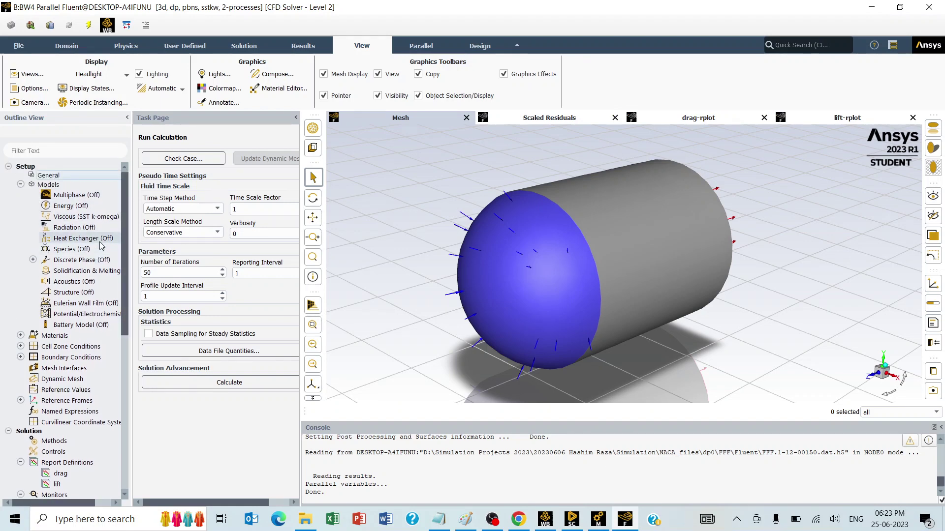
scroll(125, 338, "down", 1)
scroll(125, 337, "down", 3)
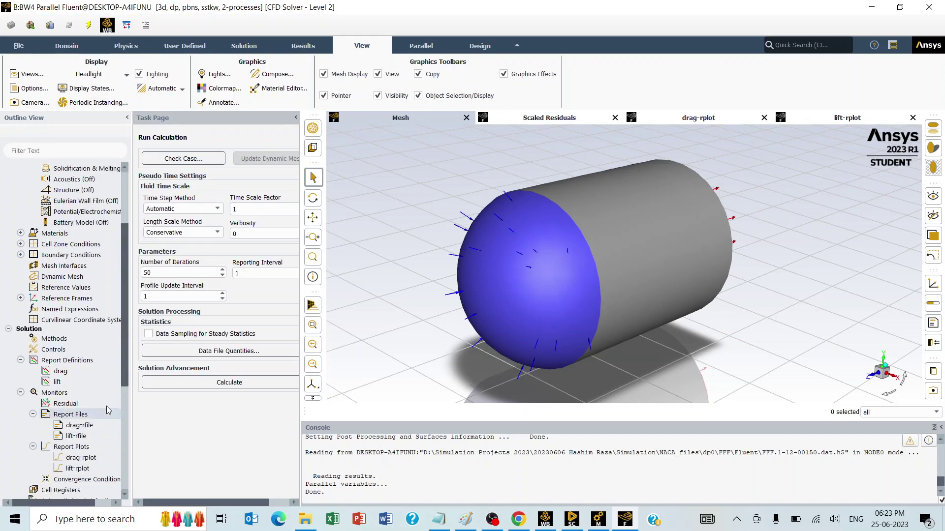
left_click_drag(126, 327, 127, 384)
left_click_drag(452, 210, 449, 231)
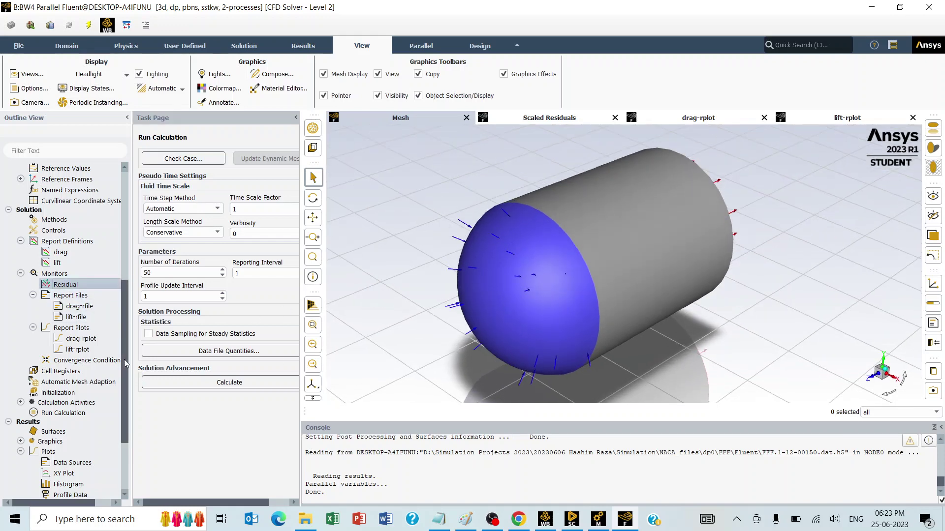
Plot the scaled residuals from the Residual monitor settings.
double_click(66, 284)
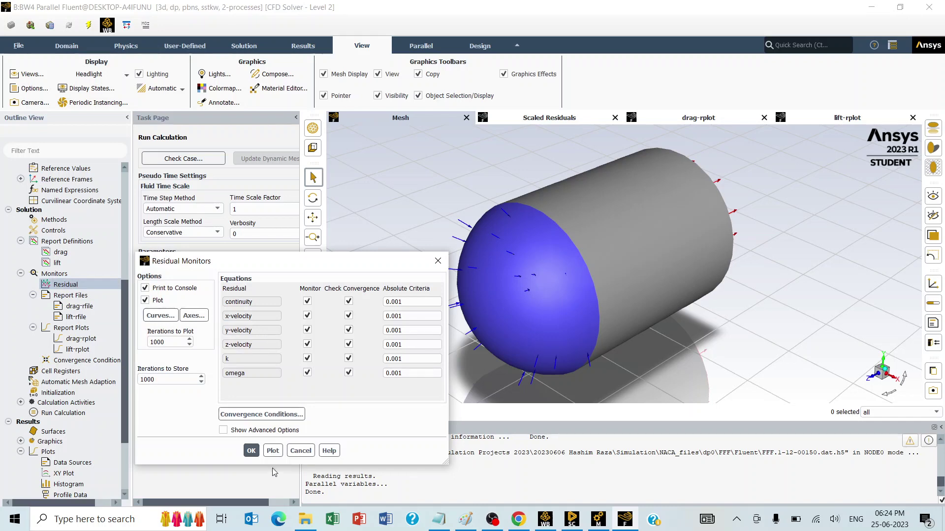
left_click(272, 451)
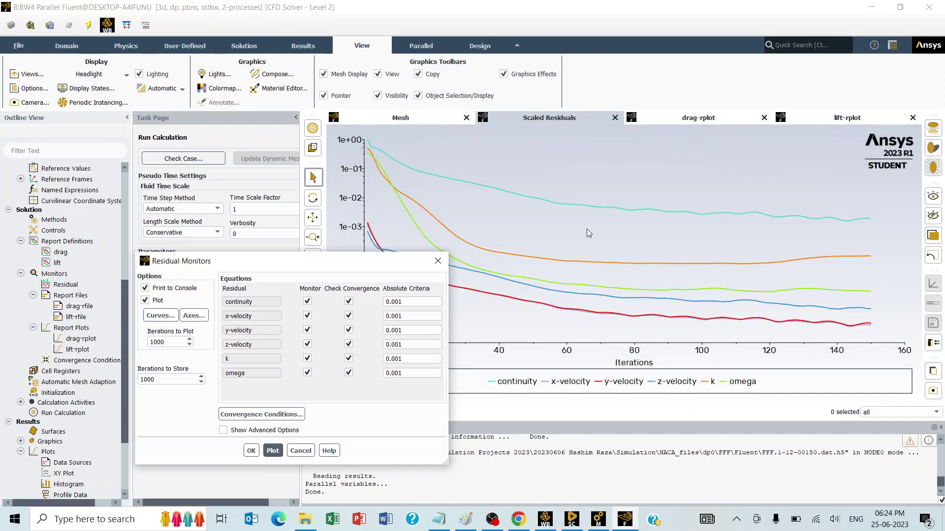
left_click_drag(275, 261, 343, 259)
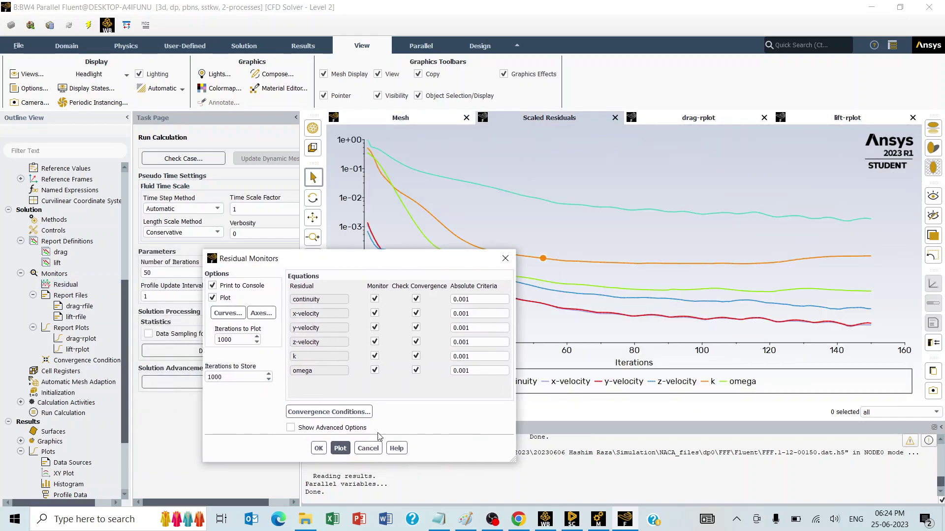
left_click(368, 449)
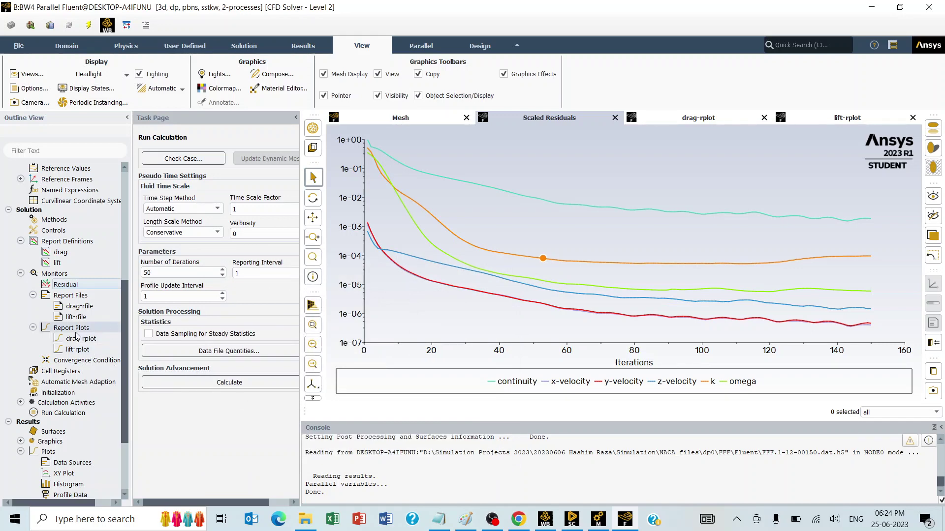
Plot the drag-rplot drag coefficient history, settling near Cd −0.36.
left_click(78, 338)
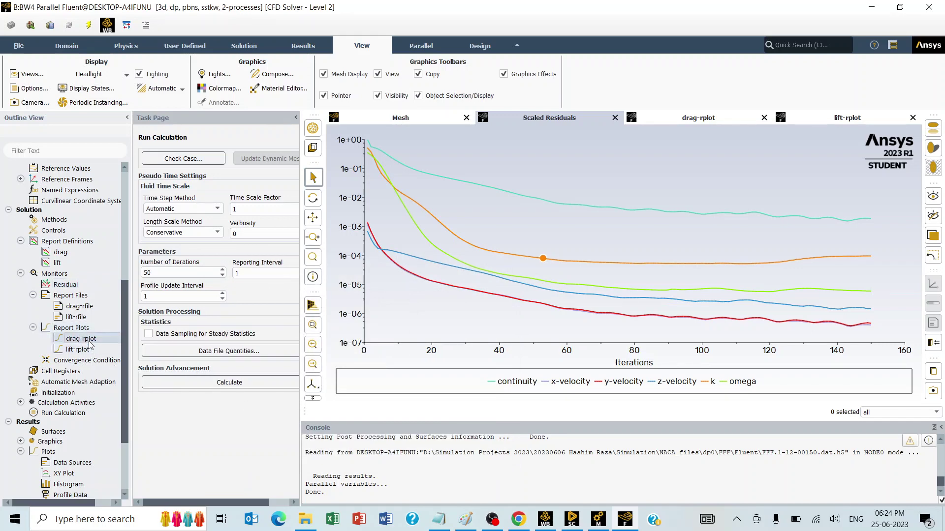
double_click(90, 345)
left_click(334, 463)
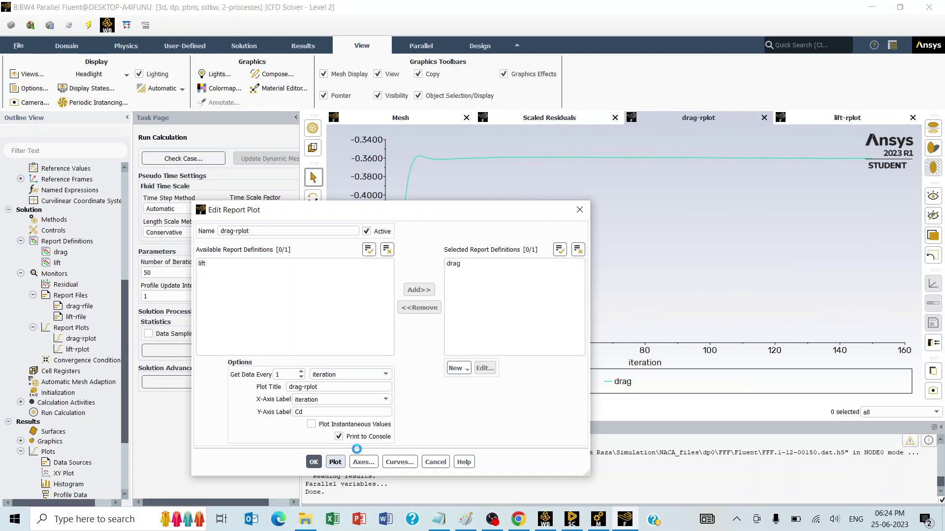
left_click_drag(461, 201, 555, 211)
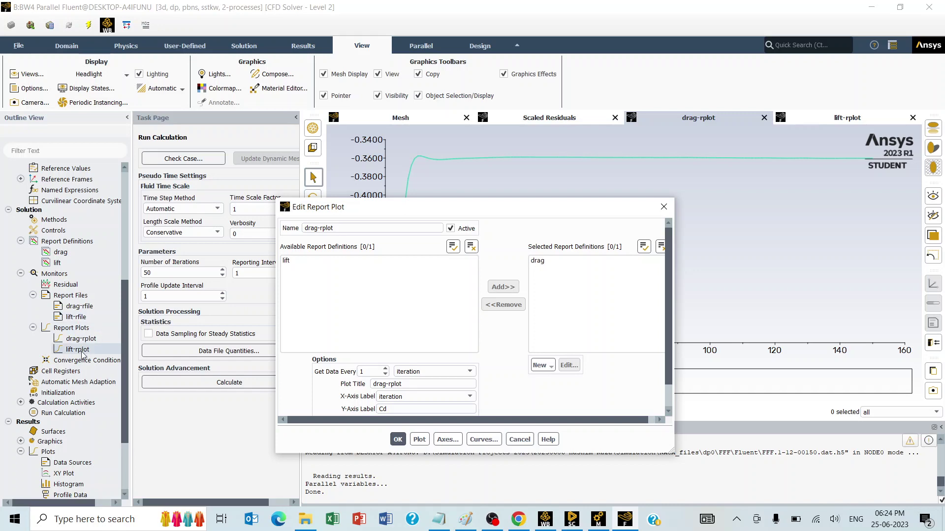
left_click(519, 439)
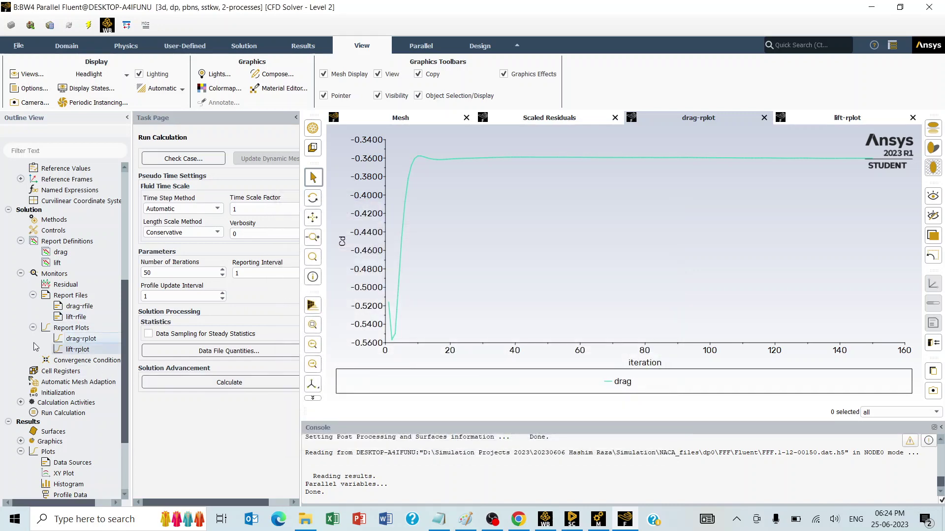
Plot the lift-rplot history, with Cl rising from about 0.407 to 0.414.
left_click(70, 349)
double_click(70, 349)
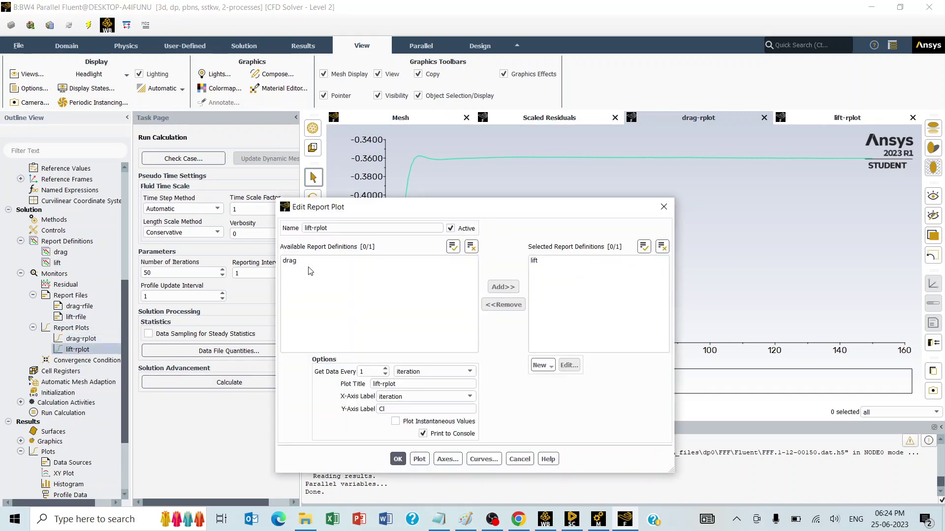
left_click(571, 263)
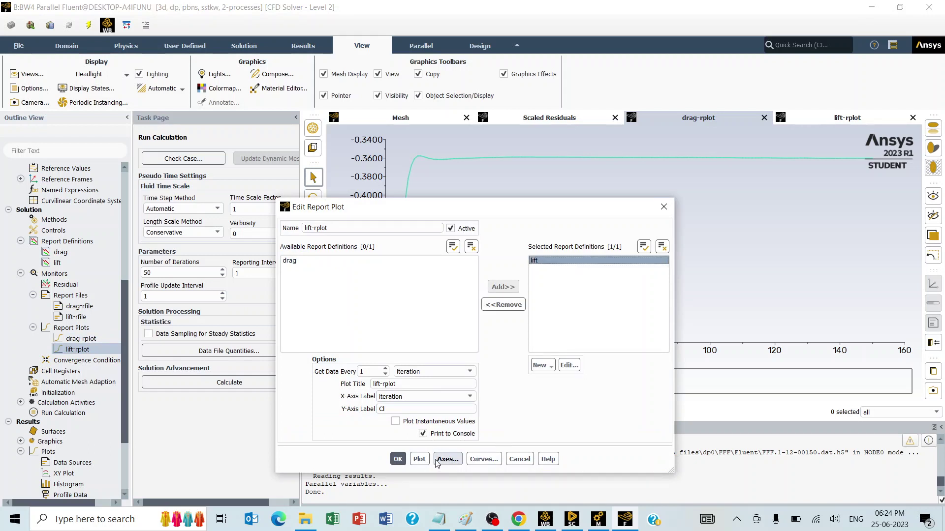
left_click(419, 459)
left_click_drag(562, 218, 726, 266)
left_click_drag(616, 259, 617, 180)
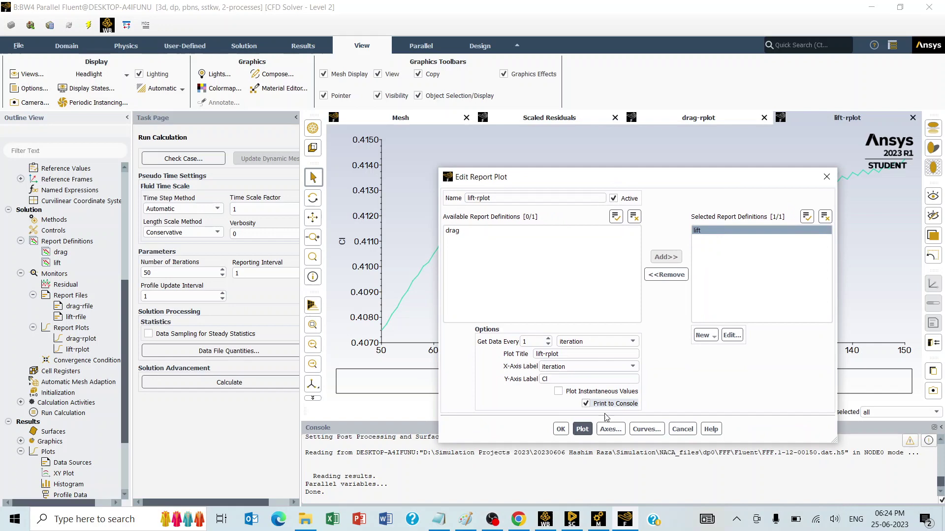
left_click(678, 430)
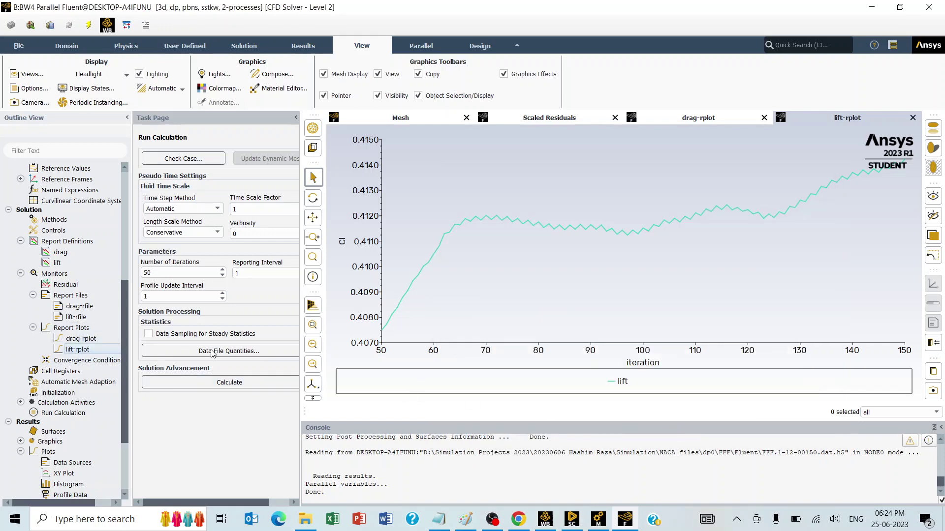
Return to the 3-D view and start a new pathline definition, pathlines-2.
left_click(400, 118)
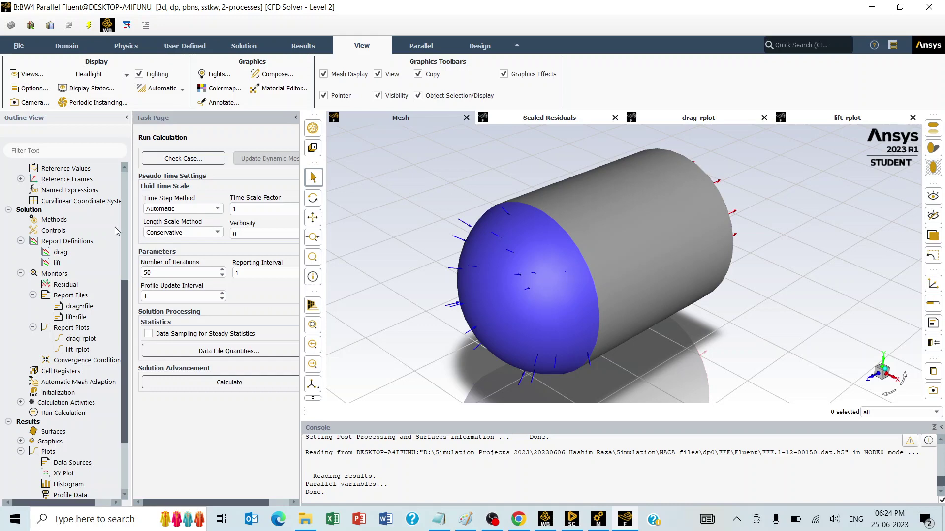
left_click(291, 46)
left_click(174, 75)
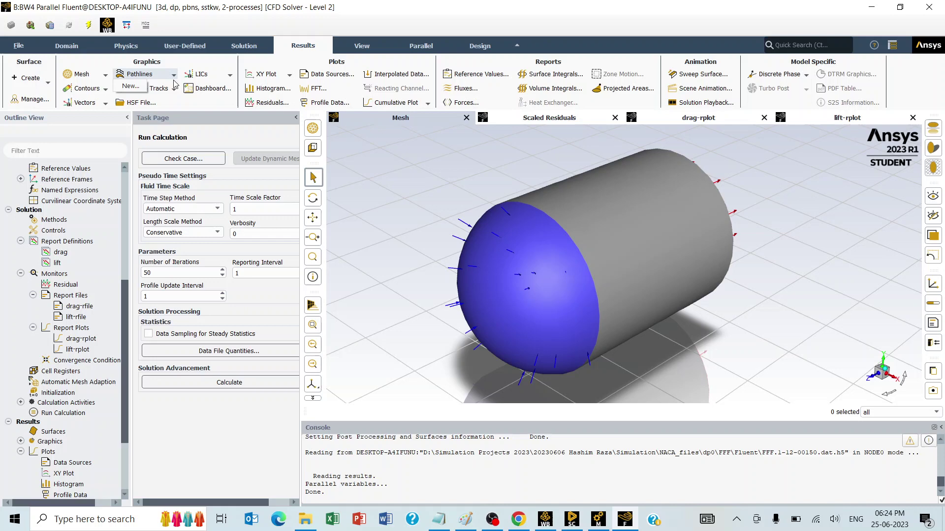
left_click(131, 86)
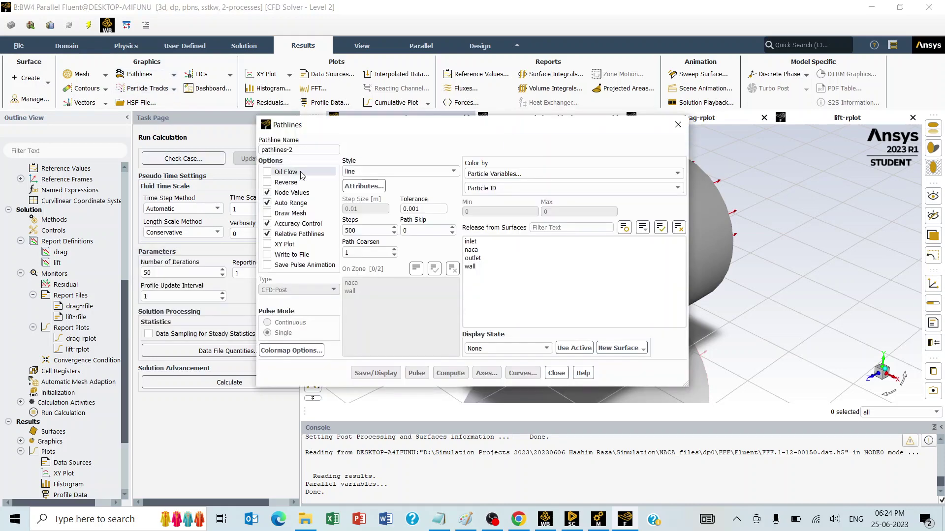
Colour pathlines by Velocity Magnitude and release them from inlet, naca, outlet and wall.
left_click(501, 175)
left_click(486, 213)
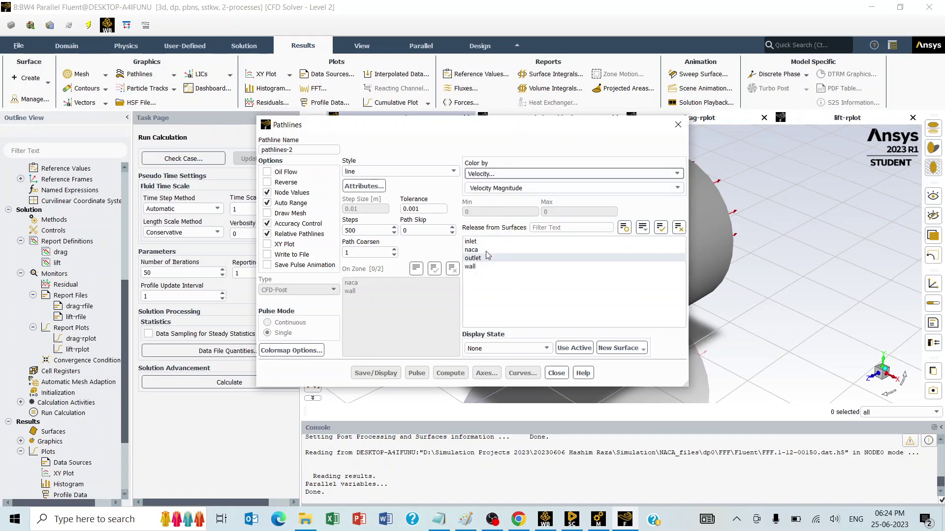
left_click_drag(485, 266, 480, 242)
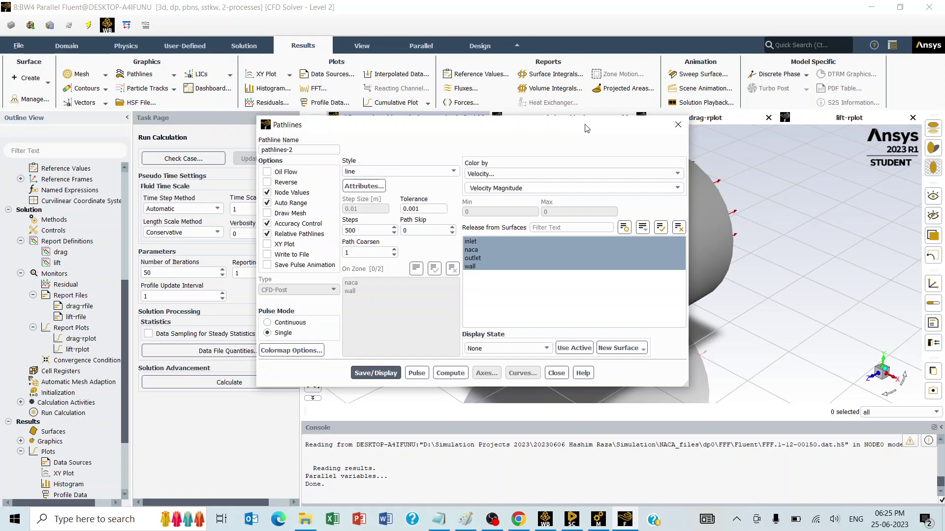
Display pathlines-2 (0–33.4 m/s velocity), zoom and orbit around the aircraft, then close the dialog.
left_click_drag(578, 128, 393, 94)
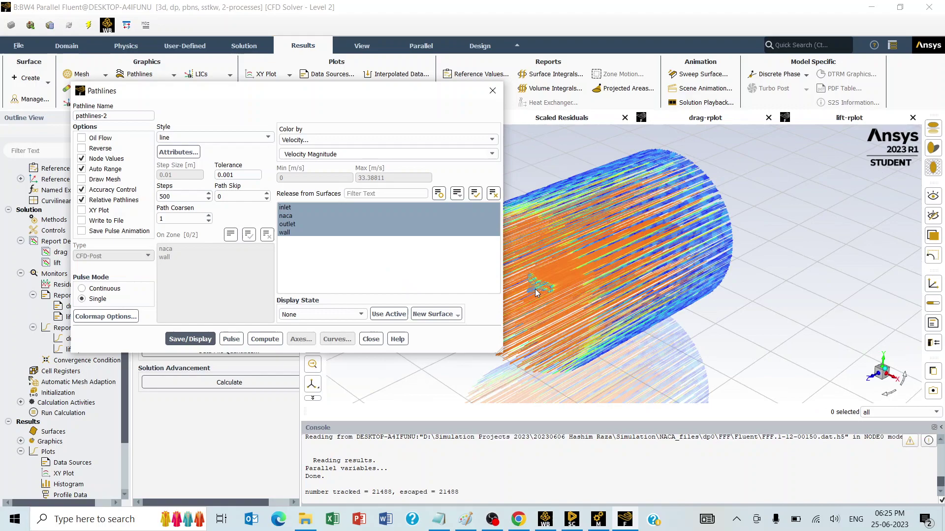
scroll(535, 294, "up", 5)
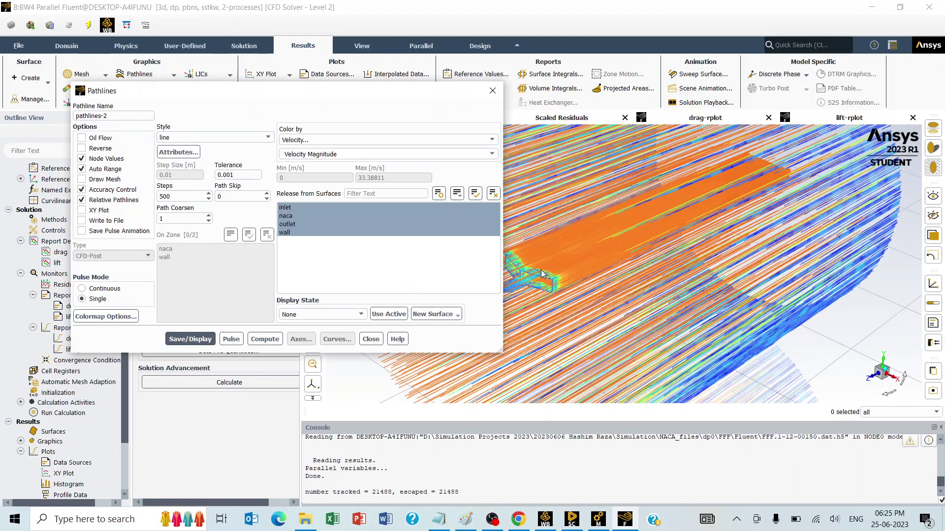
scroll(539, 272, "up", 2)
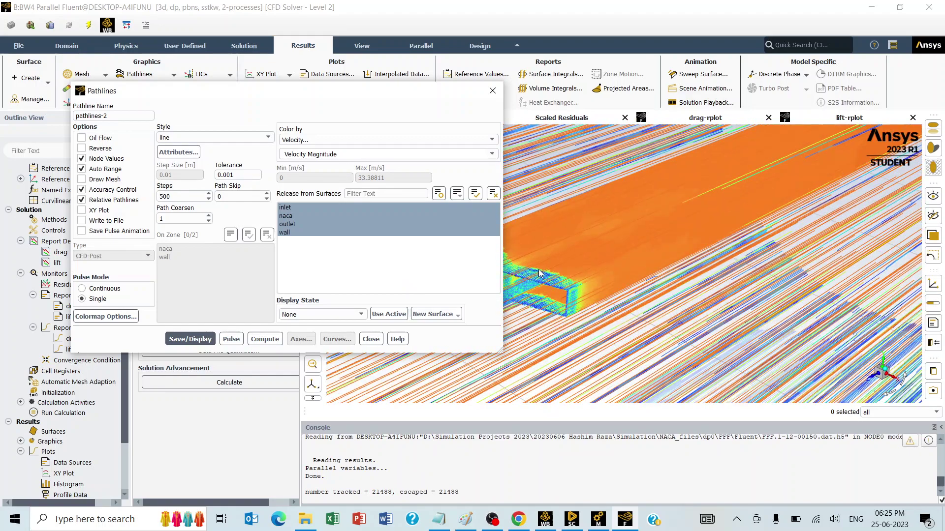
left_click_drag(549, 268, 597, 286)
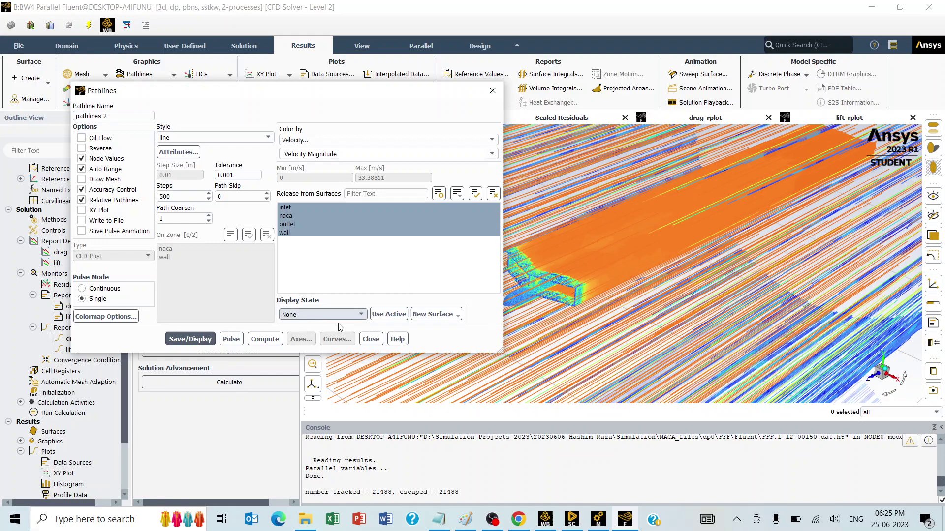
left_click(370, 339)
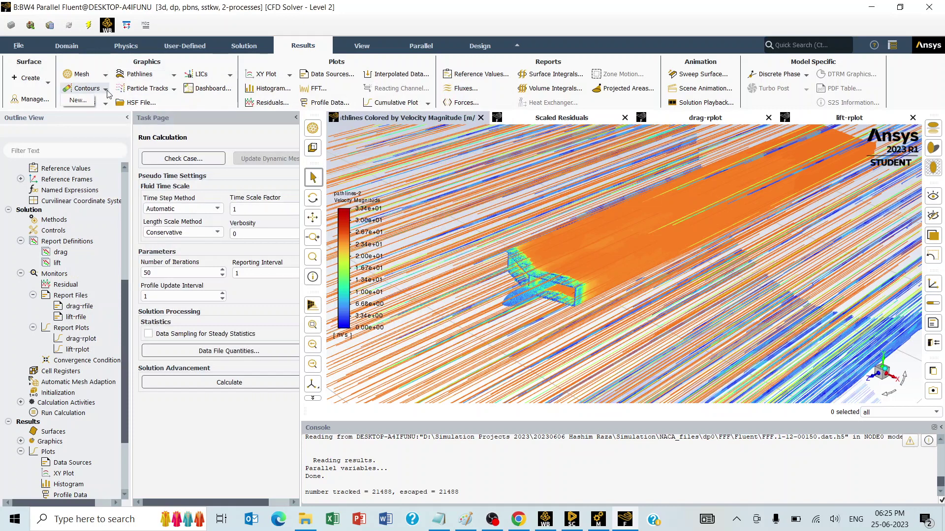
Create a new Static Pressure contour and display it on the default wall surfaces.
left_click(78, 100)
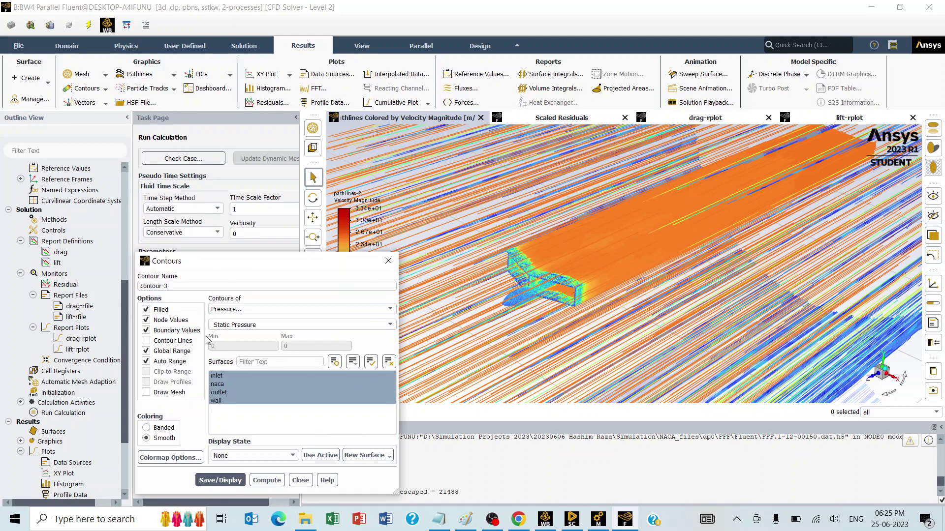
left_click(216, 480)
left_click(350, 401)
left_click(348, 401)
scroll(602, 256, "down", 5)
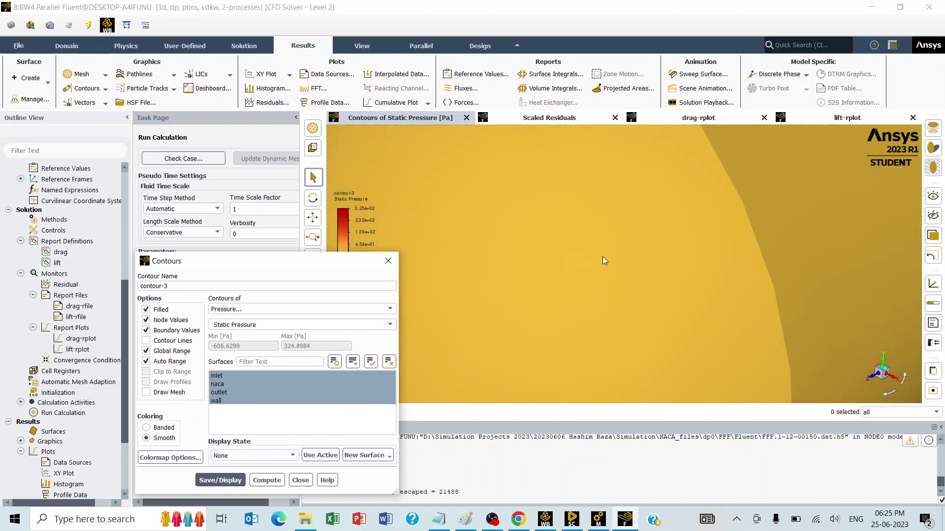
Limit the contour surfaces to naca only, redisplay, and zoom in on the aircraft.
left_click(217, 384)
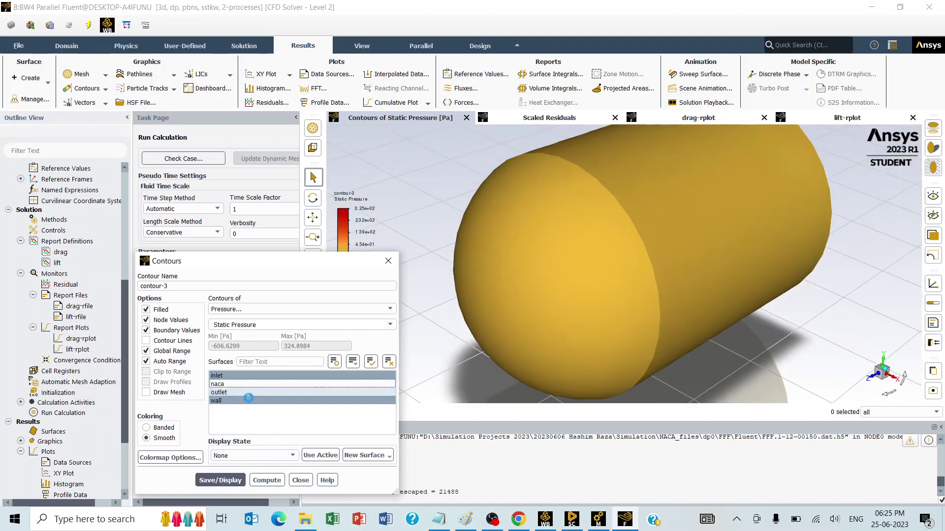
left_click(216, 401)
left_click(219, 392)
left_click(219, 401)
left_click(223, 375)
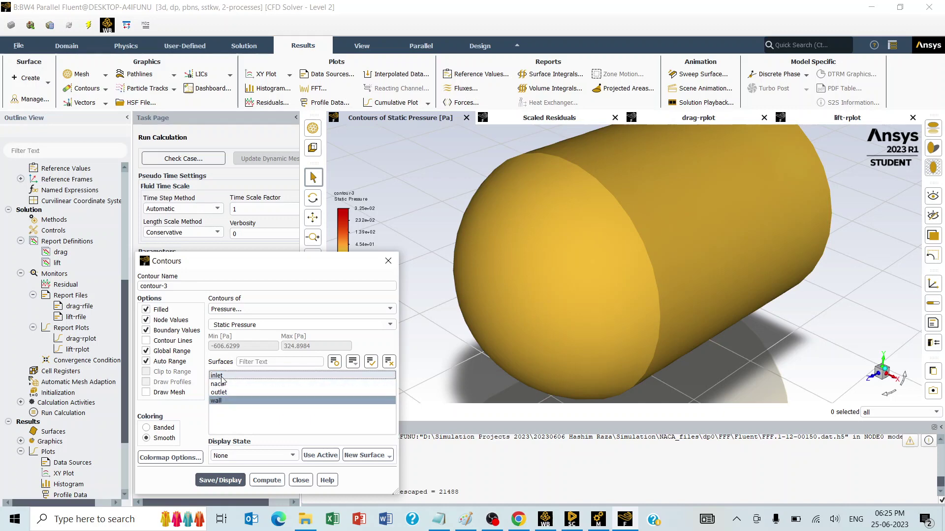
left_click(219, 400)
left_click(235, 386)
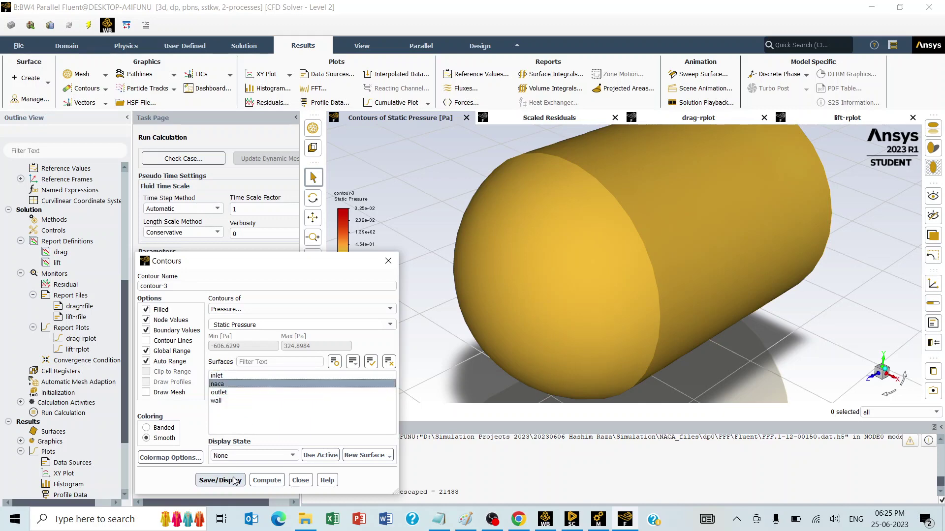
left_click(233, 481)
scroll(556, 268, "up", 5)
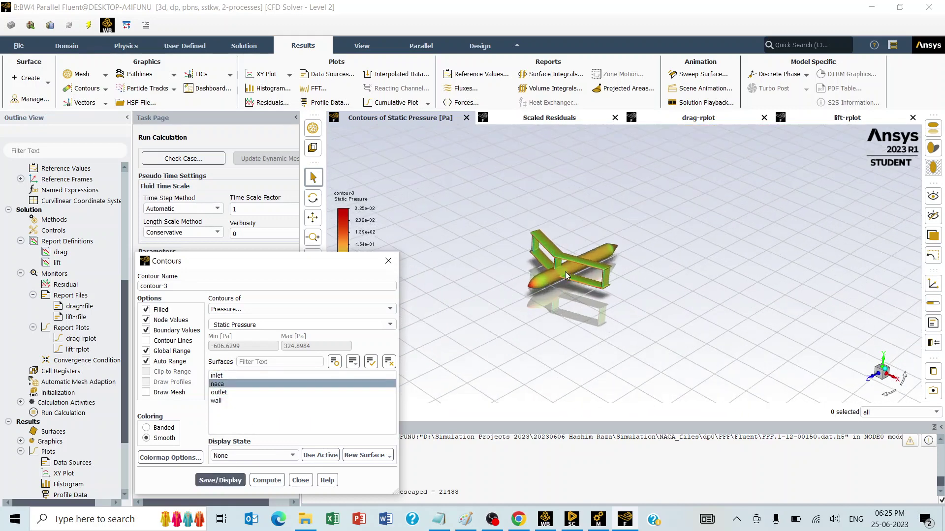
scroll(557, 267, "up", 3)
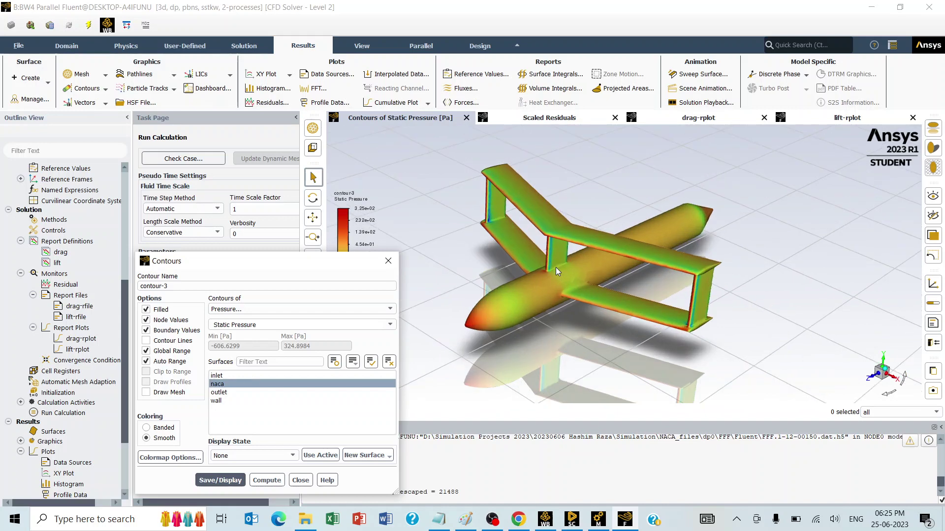